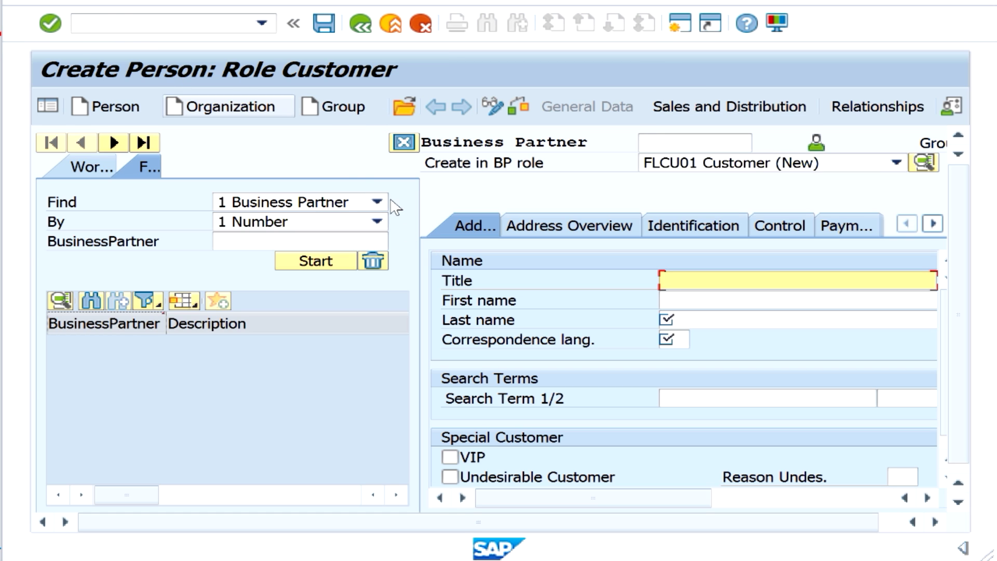
Open the business partner maintenance transaction with /nBP and hide the search pane
{"action": "left_click", "coordinate": [108, 21]}
{"action": "type", "text": "/n"}
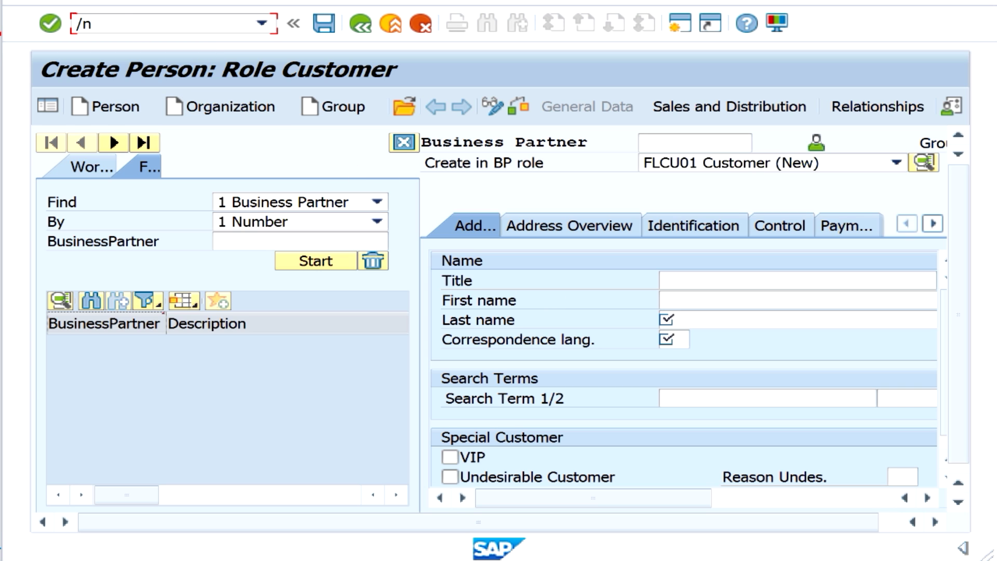
{"action": "type", "text": "BP"}
{"action": "left_click", "coordinate": [63, 24]}
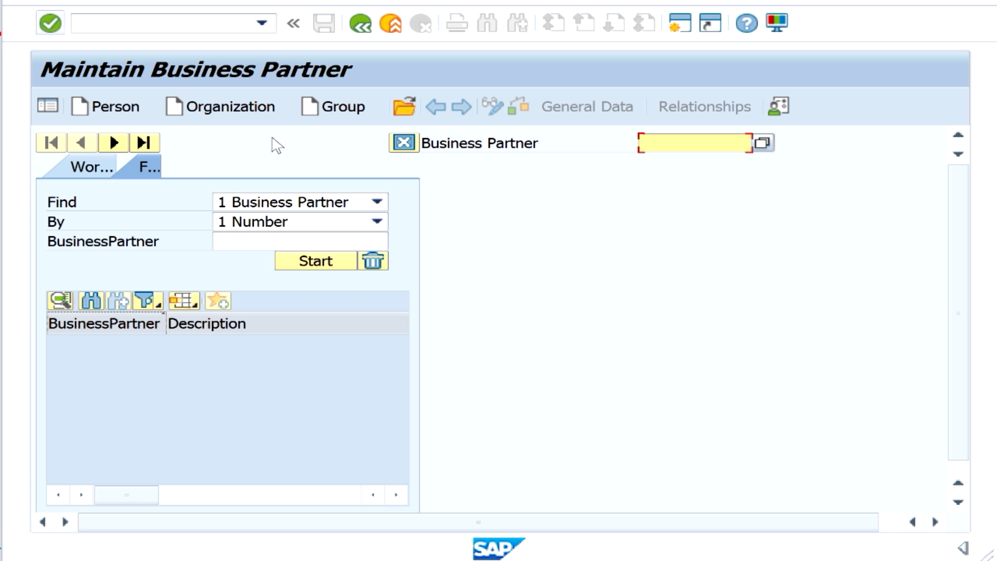
{"action": "left_click", "coordinate": [401, 149]}
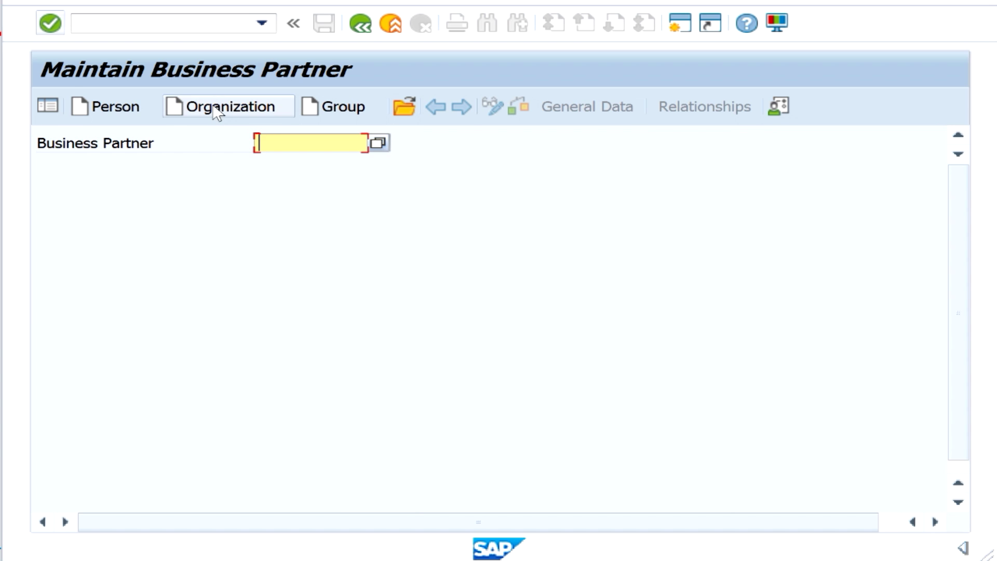
Start a new organization in the general business partner role and name it "Customer for S4 Demo"
{"action": "left_click", "coordinate": [217, 110]}
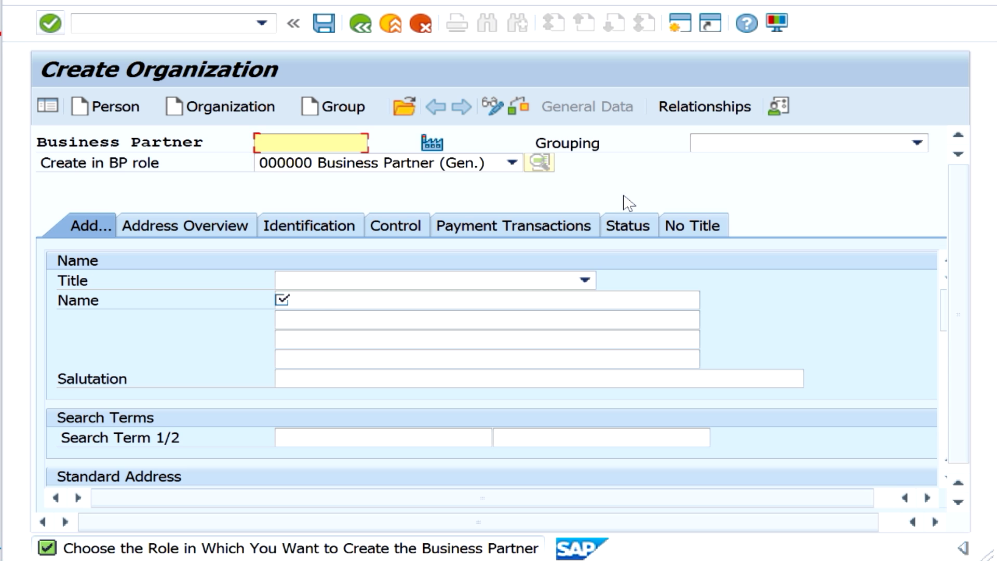
{"action": "left_click", "coordinate": [316, 303]}
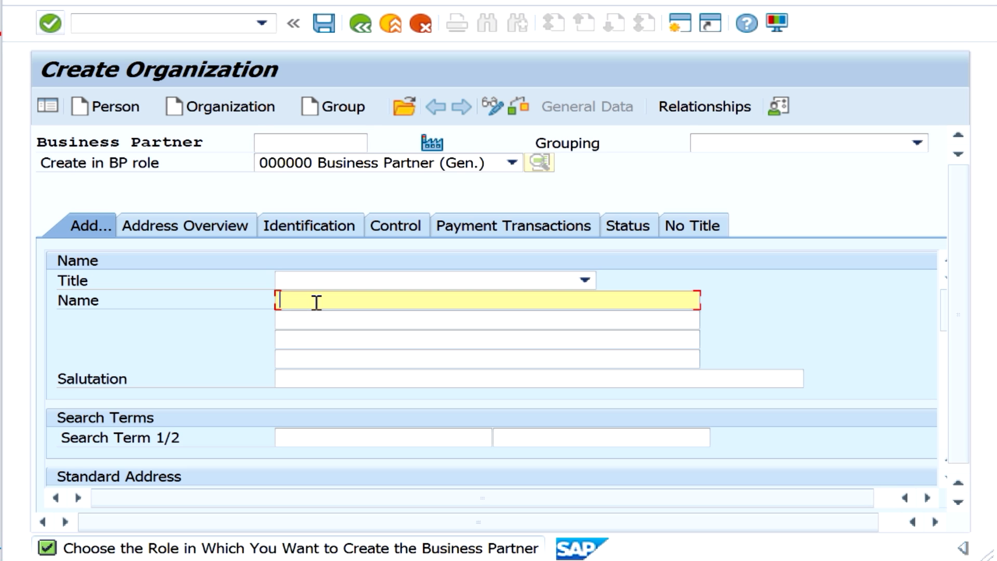
{"action": "type", "text": "Customer for S4 De"}
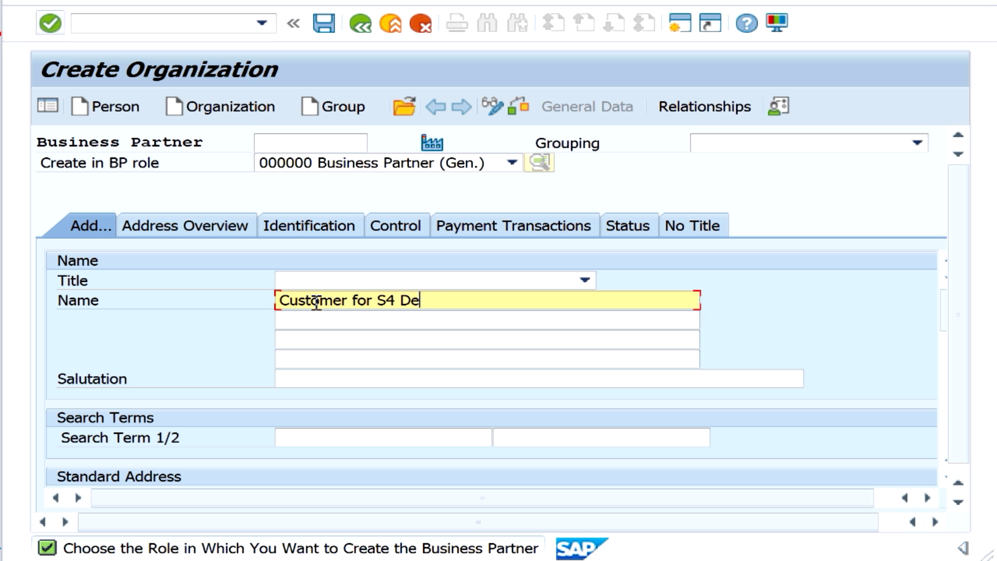
{"action": "type", "text": "mo"}
{"action": "key", "text": "Return"}
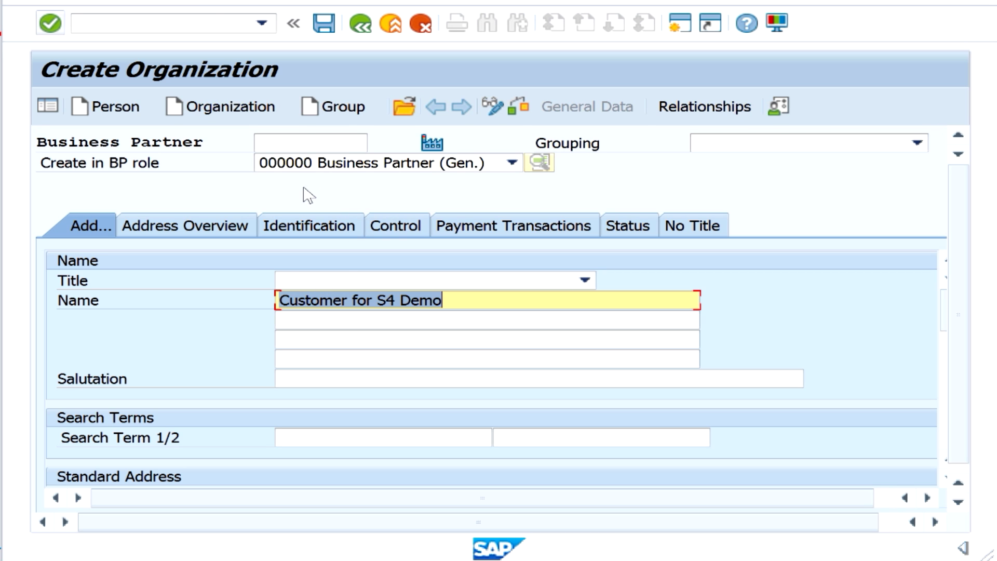
Look through the organization's address and communication fields and save the new business partner
{"action": "scroll", "coordinate": [298, 405], "scroll_direction": "down", "scroll_amount": 2}
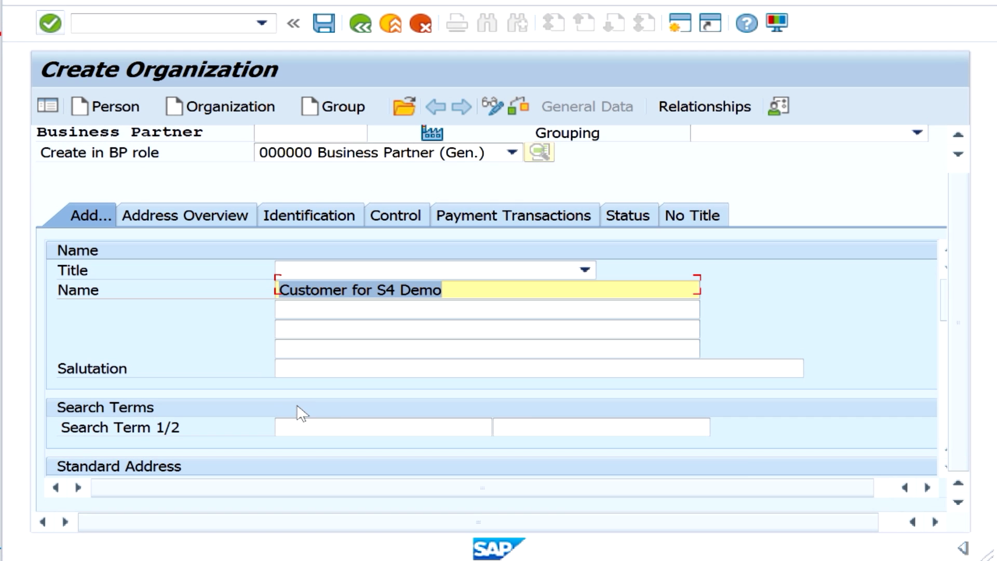
{"action": "left_click", "coordinate": [943, 422]}
{"action": "left_click", "coordinate": [943, 422]}
{"action": "scroll", "coordinate": [579, 297], "scroll_direction": "up", "scroll_amount": 2}
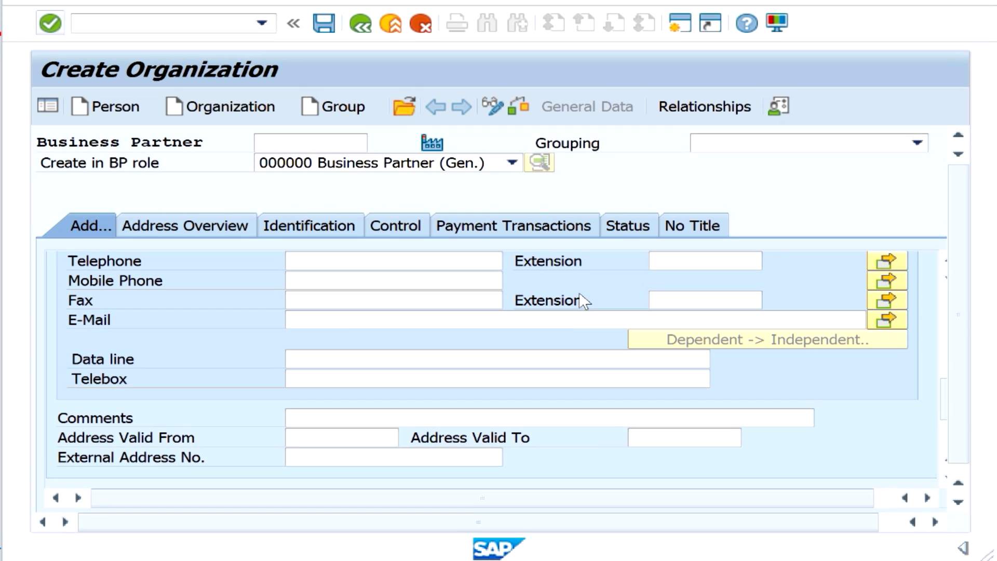
{"action": "left_click", "coordinate": [944, 301]}
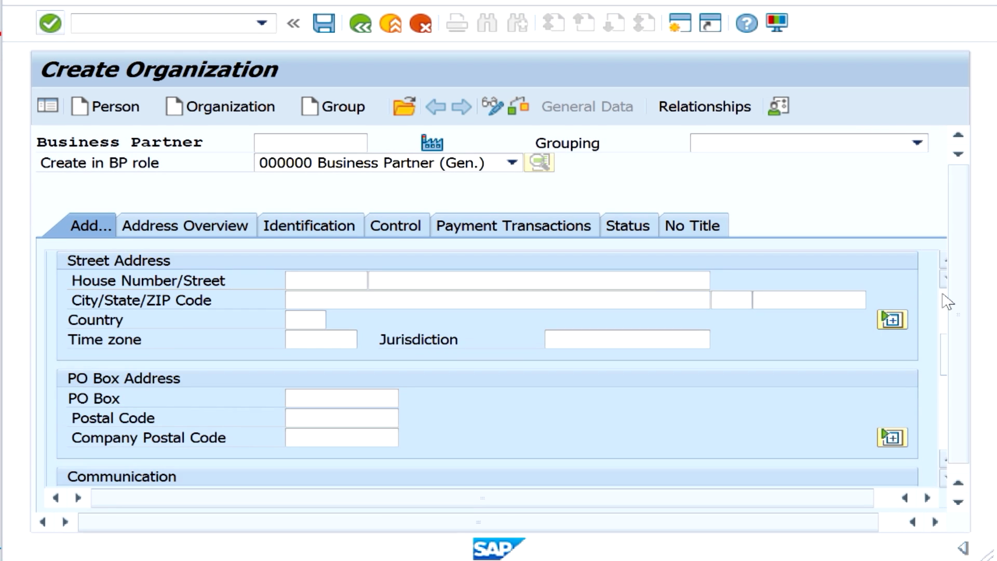
{"action": "left_click", "coordinate": [943, 301]}
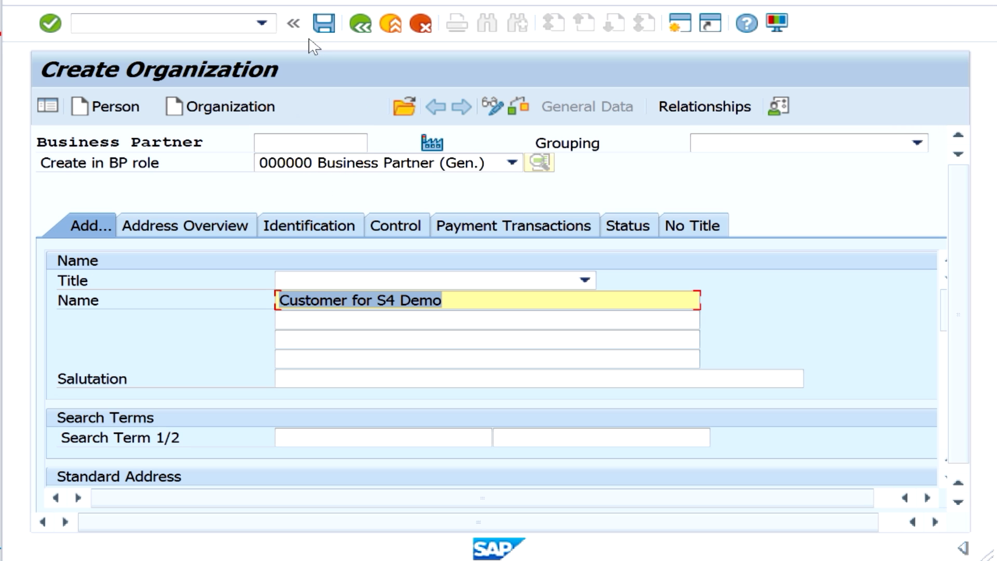
{"action": "left_click", "coordinate": [325, 24]}
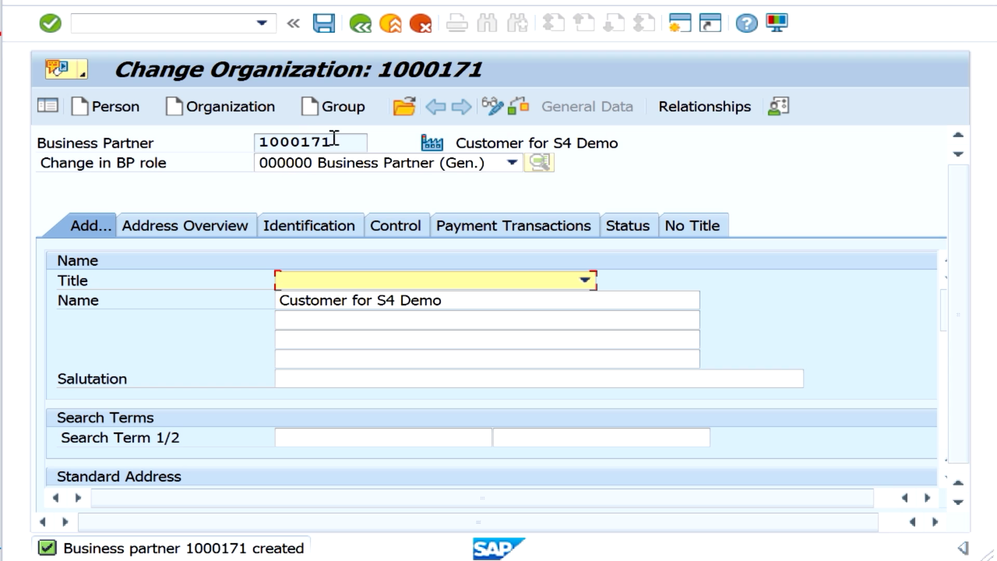
{"action": "left_click", "coordinate": [360, 141]}
{"action": "left_click_drag", "start_coordinate": [359, 141], "coordinate": [256, 140]}
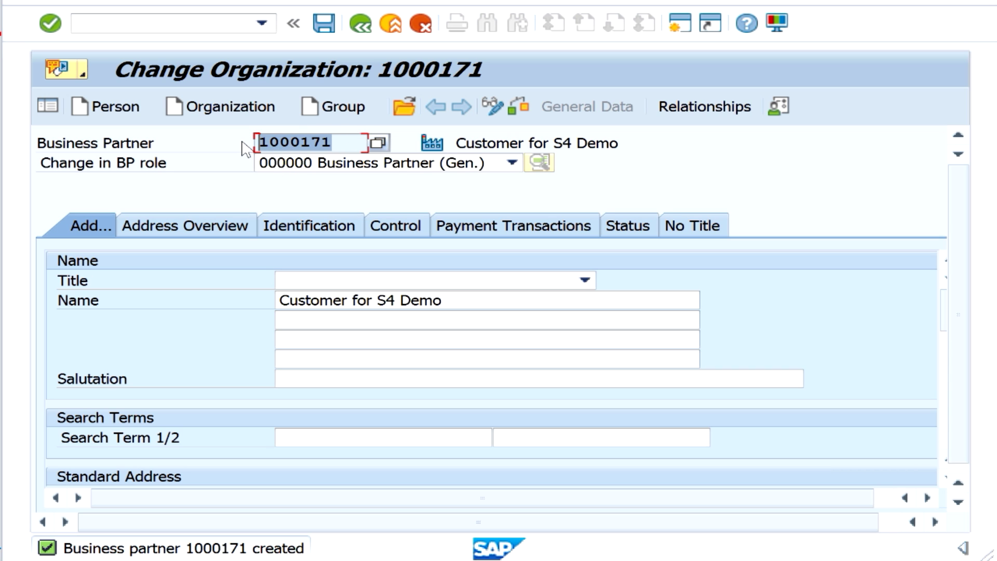
{"action": "left_click_drag", "start_coordinate": [345, 146], "coordinate": [215, 144]}
{"action": "left_click", "coordinate": [213, 145]}
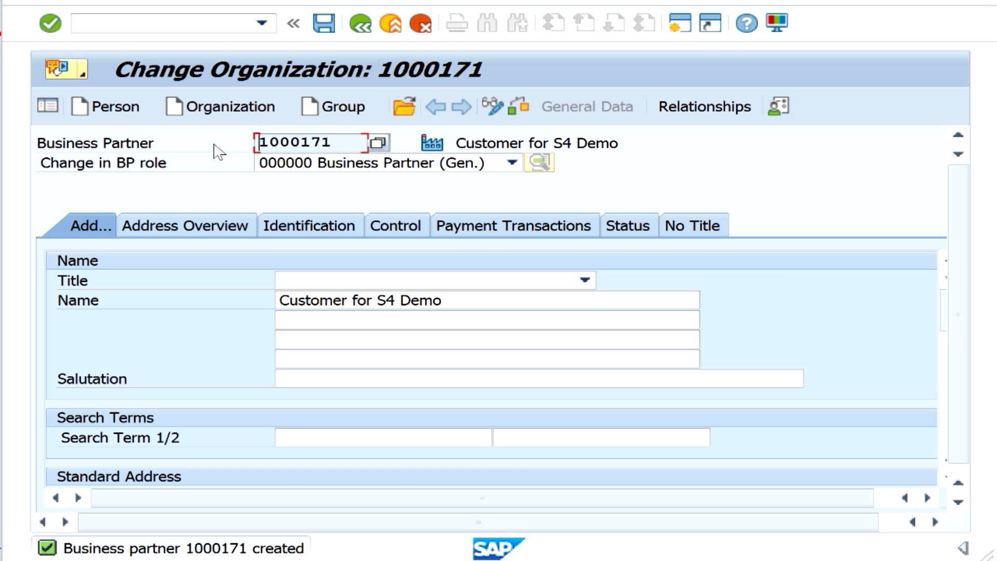
Change the business partner's role to FLCU01 Customer
{"action": "left_click", "coordinate": [312, 166]}
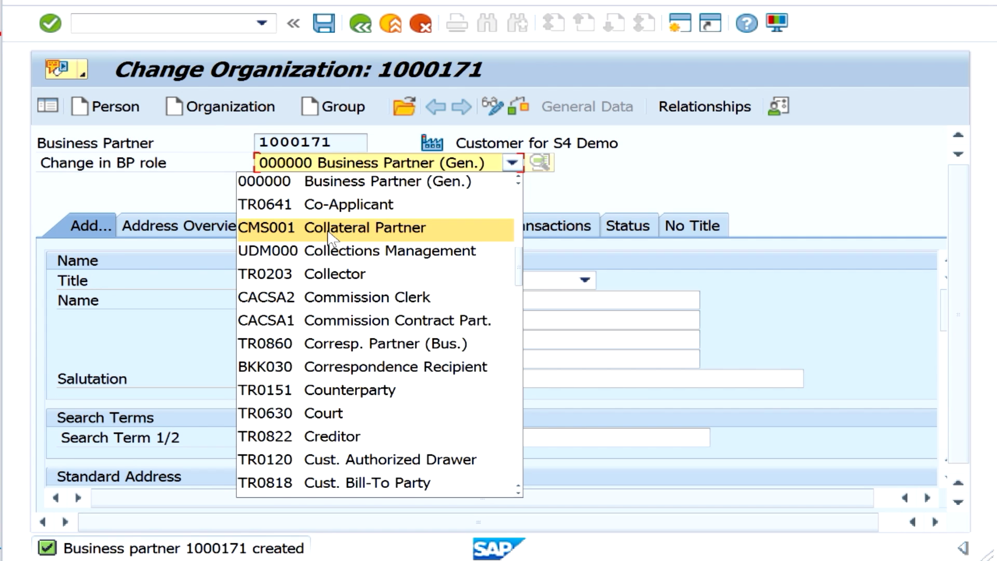
{"action": "key", "text": "f"}
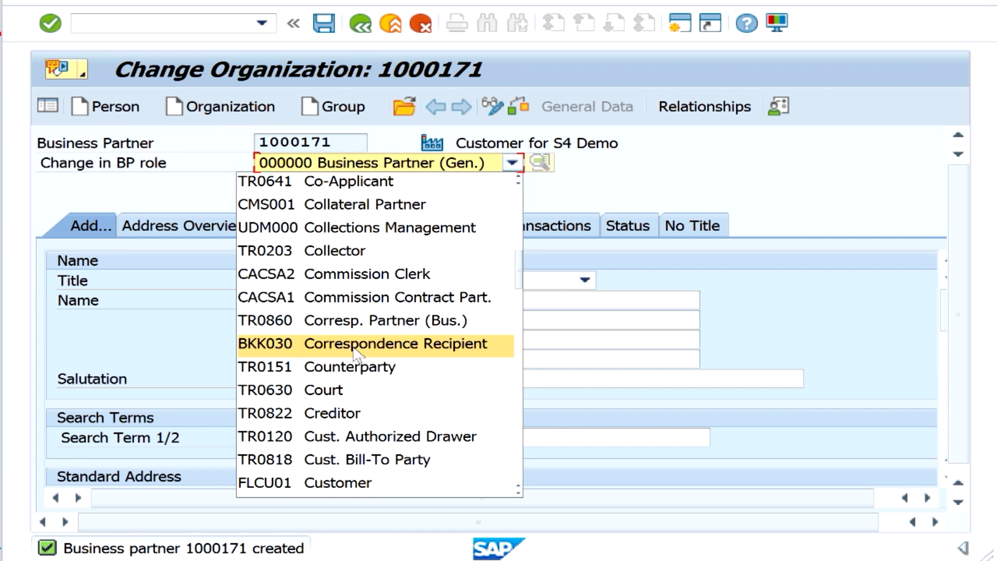
{"action": "left_click", "coordinate": [286, 488]}
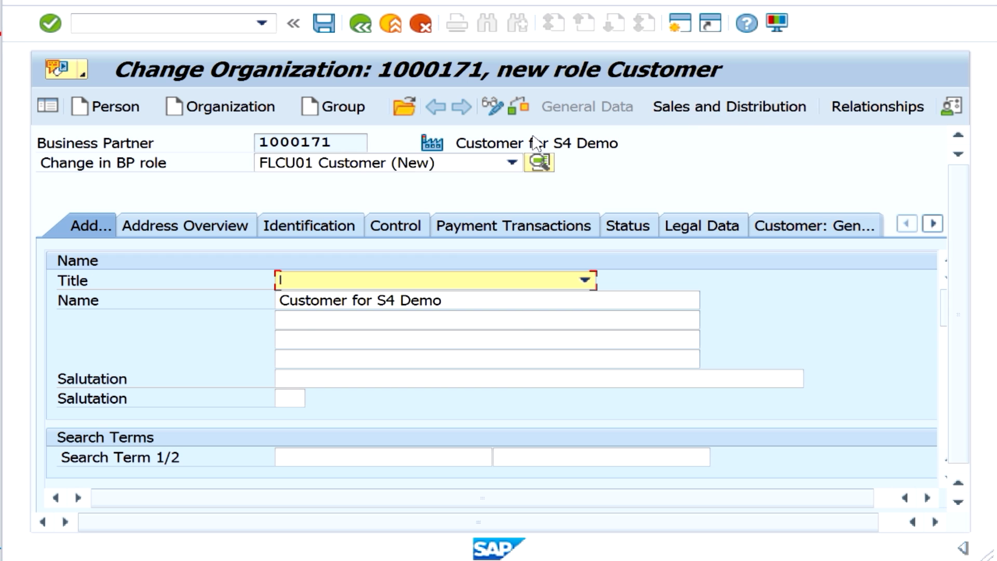
Switch the business partner's role to FLCU00 FI Customer and accept changing without saving
{"action": "left_click", "coordinate": [387, 164]}
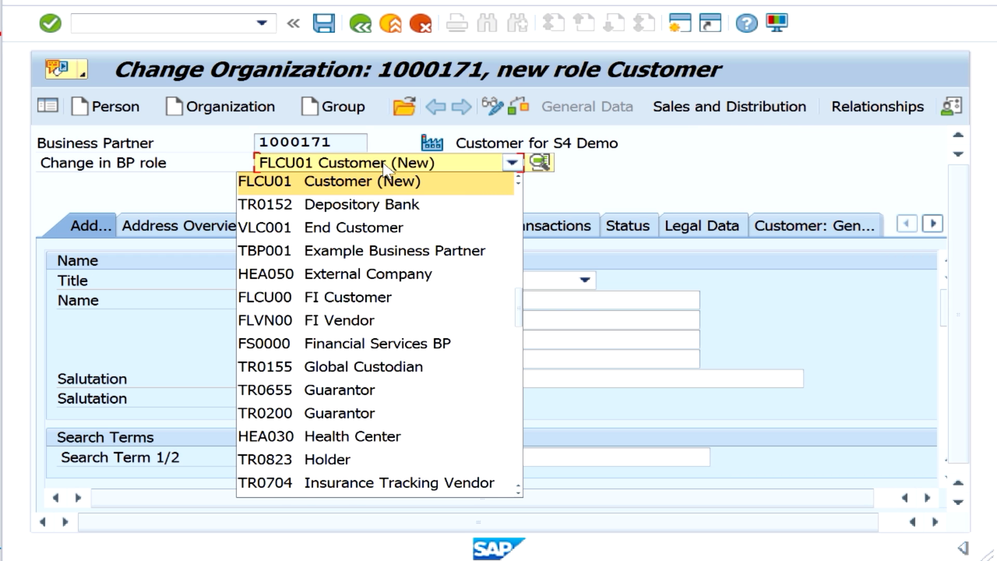
{"action": "key", "text": "Up"}
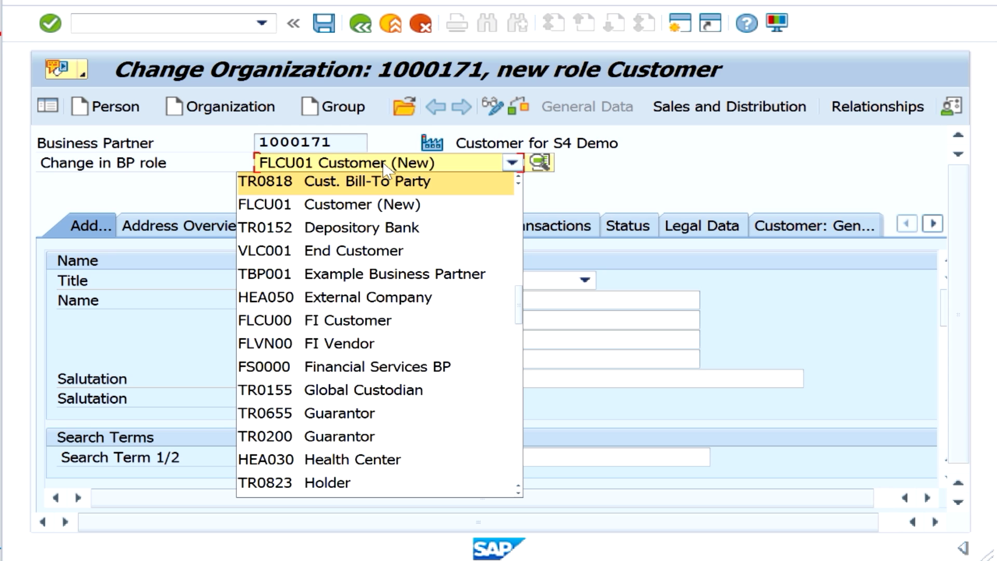
{"action": "key", "text": "f"}
{"action": "key", "text": "f"}
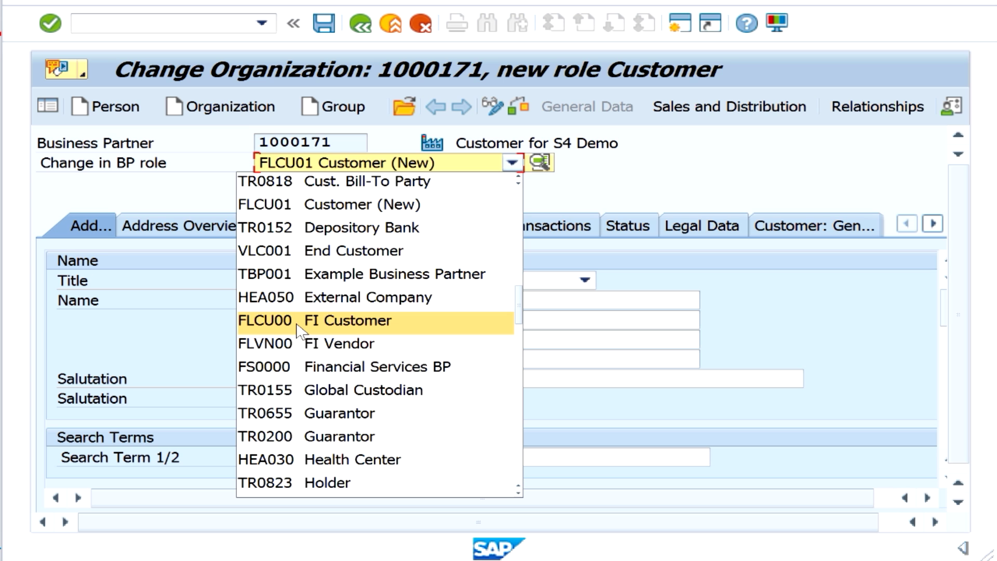
{"action": "left_click", "coordinate": [326, 322]}
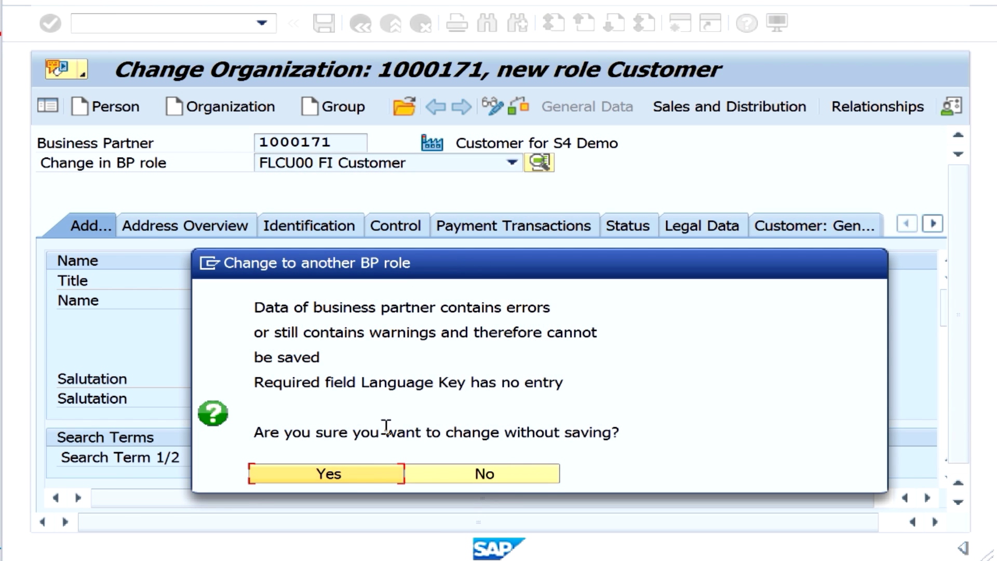
{"action": "left_click", "coordinate": [348, 480]}
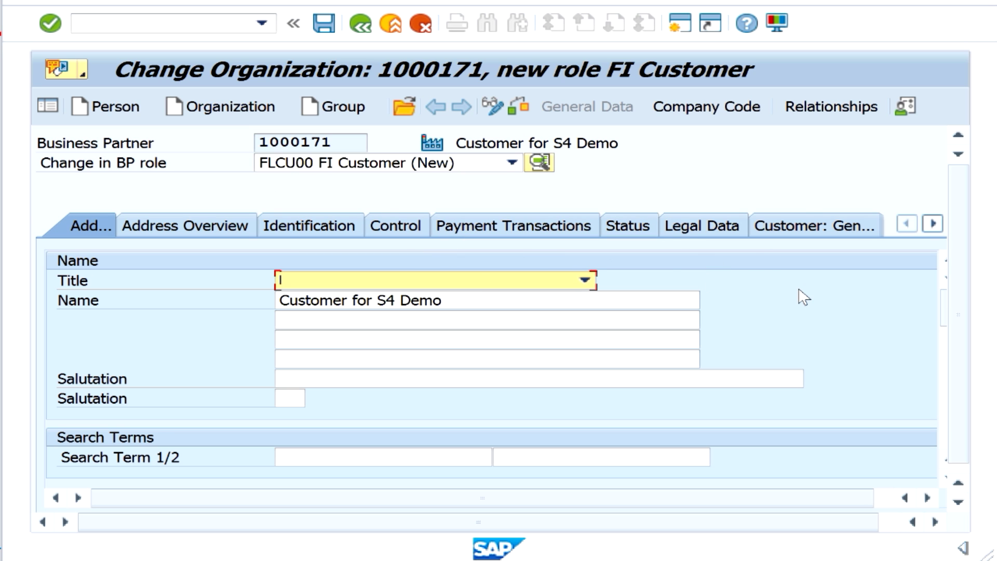
Open the FI Customer's company code data and assign company code 1710
{"action": "left_click", "coordinate": [689, 112]}
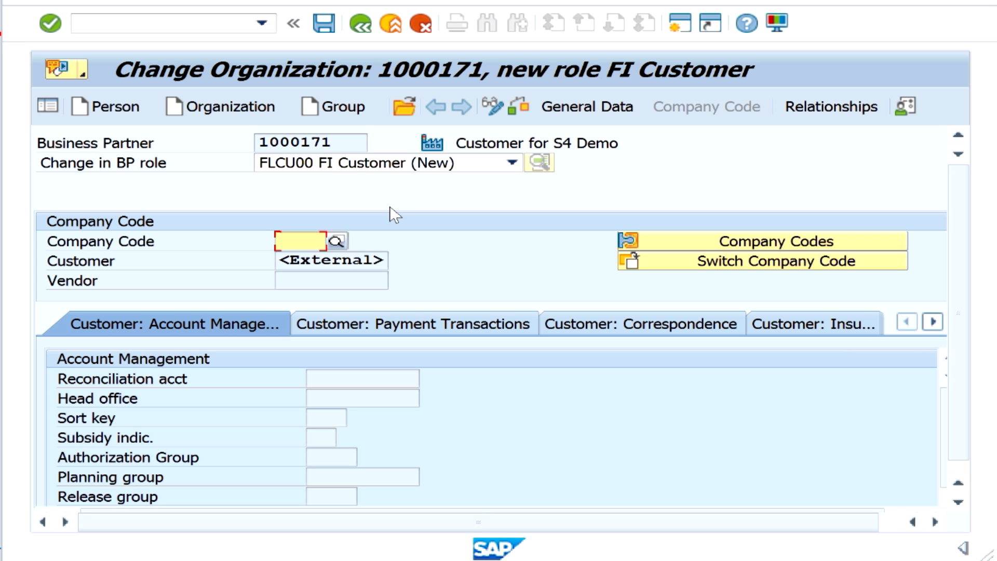
{"action": "type", "text": "1710"}
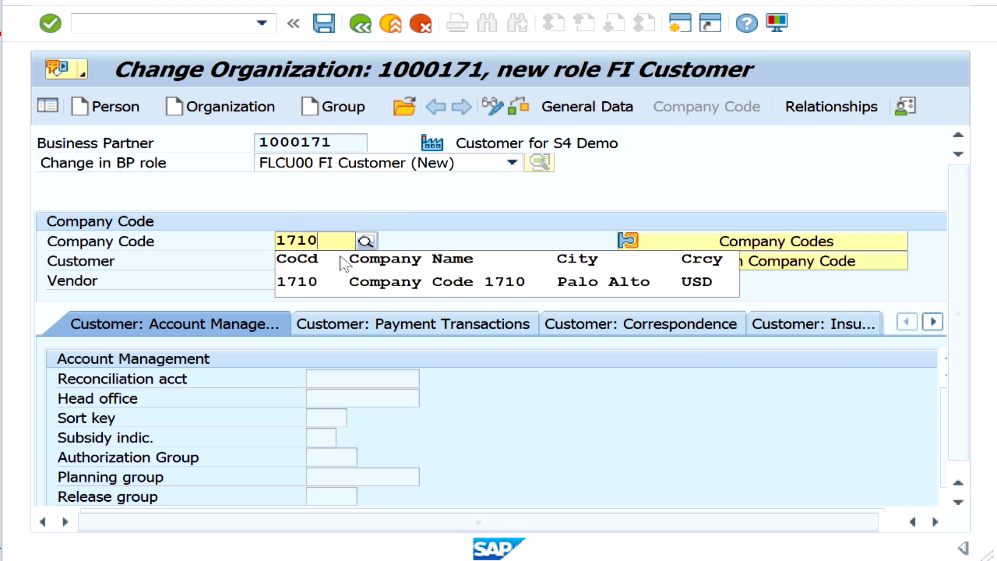
{"action": "left_click", "coordinate": [312, 282]}
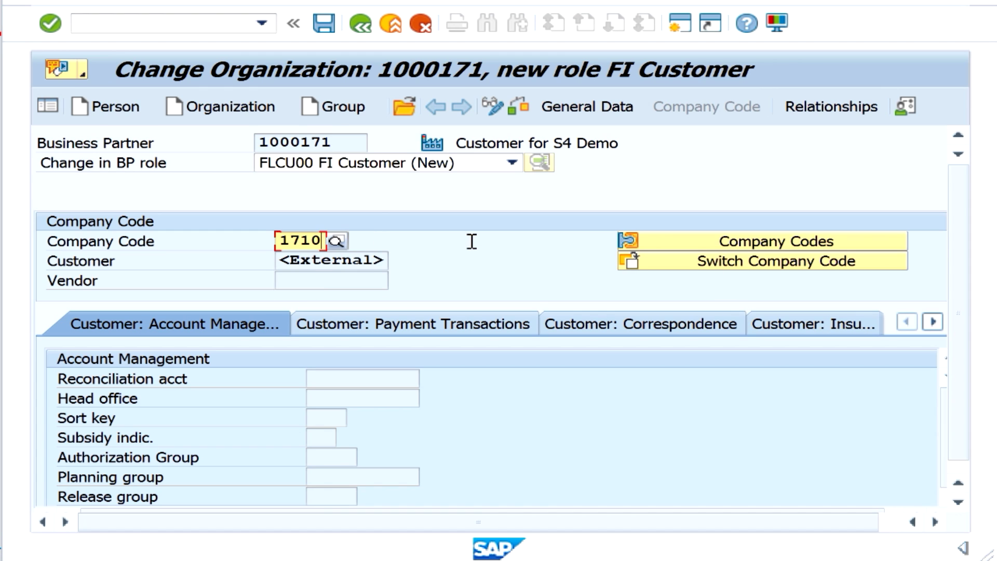
{"action": "key", "text": "Return"}
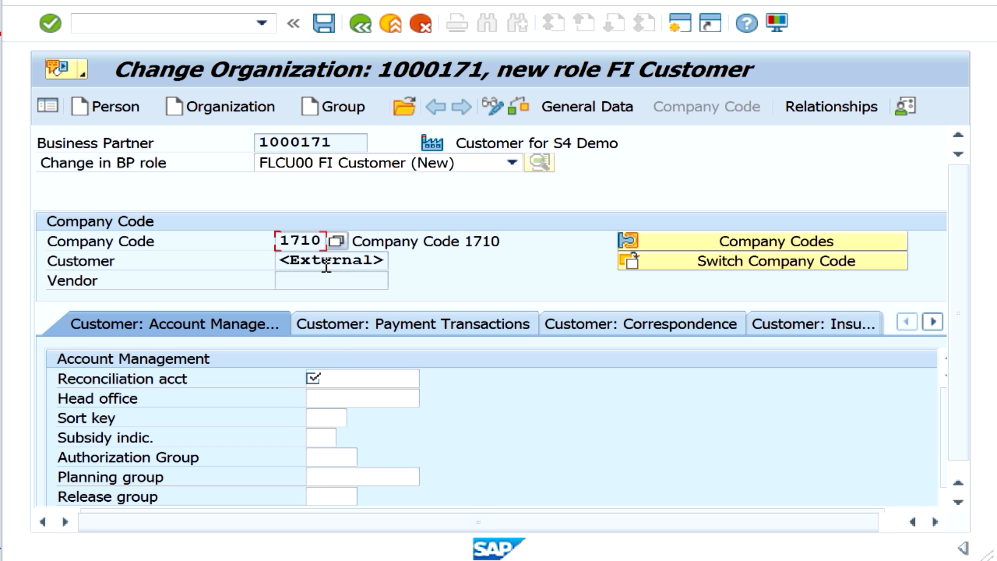
Set the customer's reconciliation account to Trade Receivables Domestic, picked from the list of G/L accounts
{"action": "left_click", "coordinate": [355, 383]}
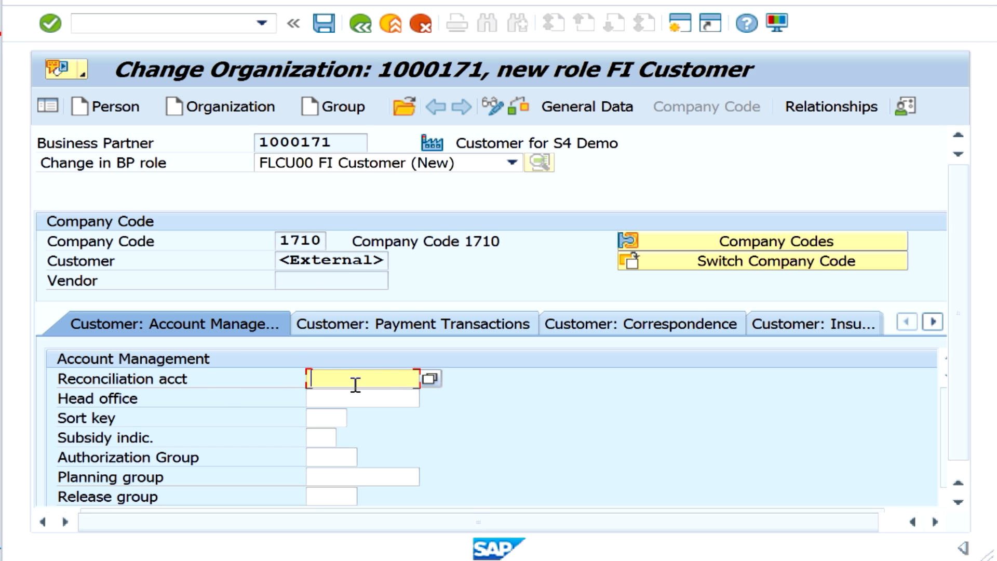
{"action": "key", "text": "F4"}
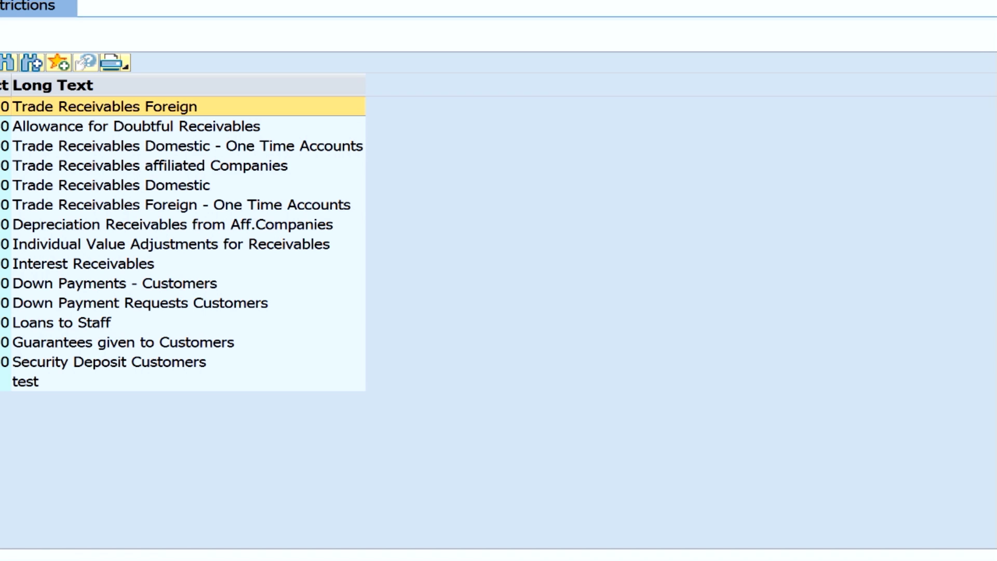
{"action": "left_click", "coordinate": [42, 189]}
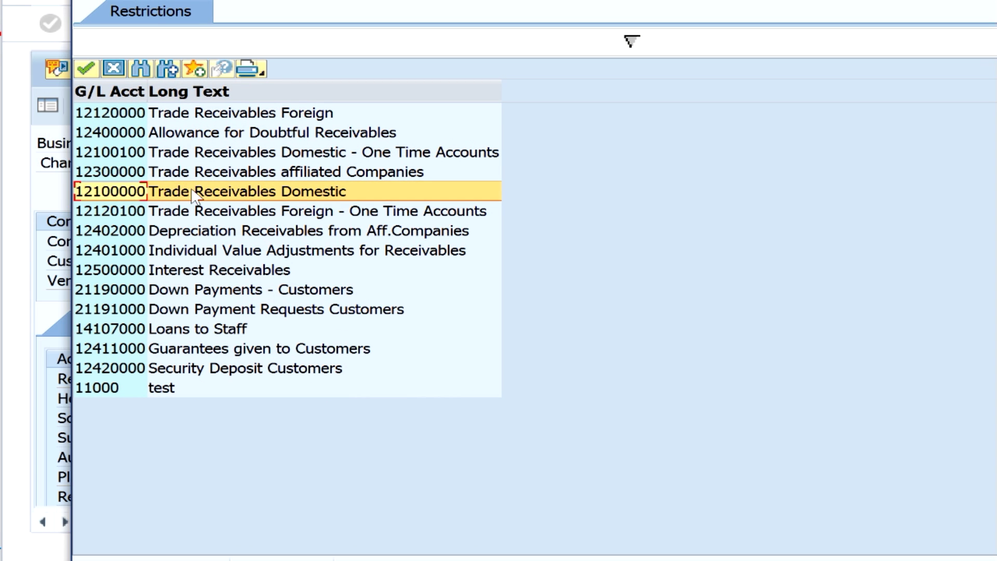
{"action": "left_click", "coordinate": [63, 184]}
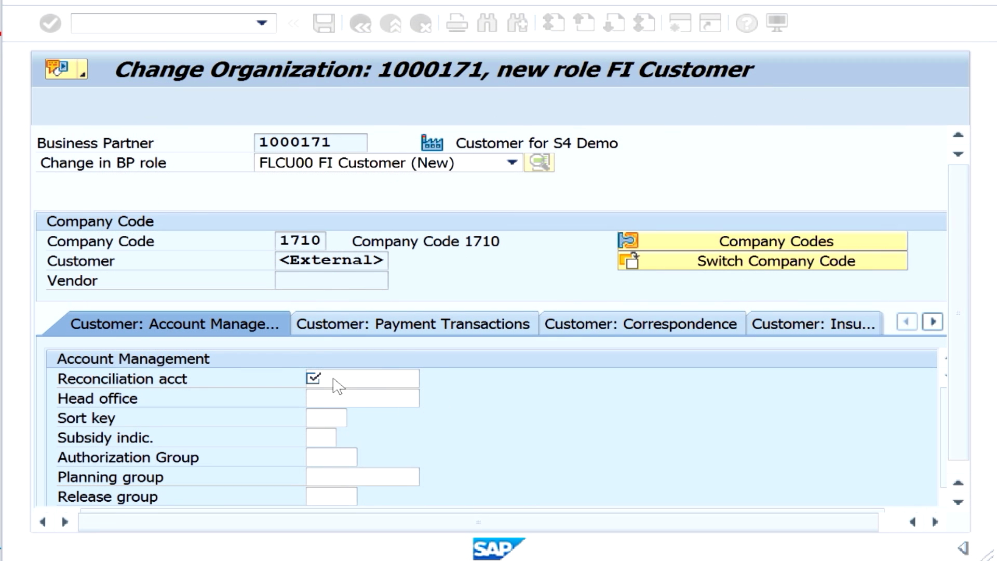
{"action": "key", "text": "Return"}
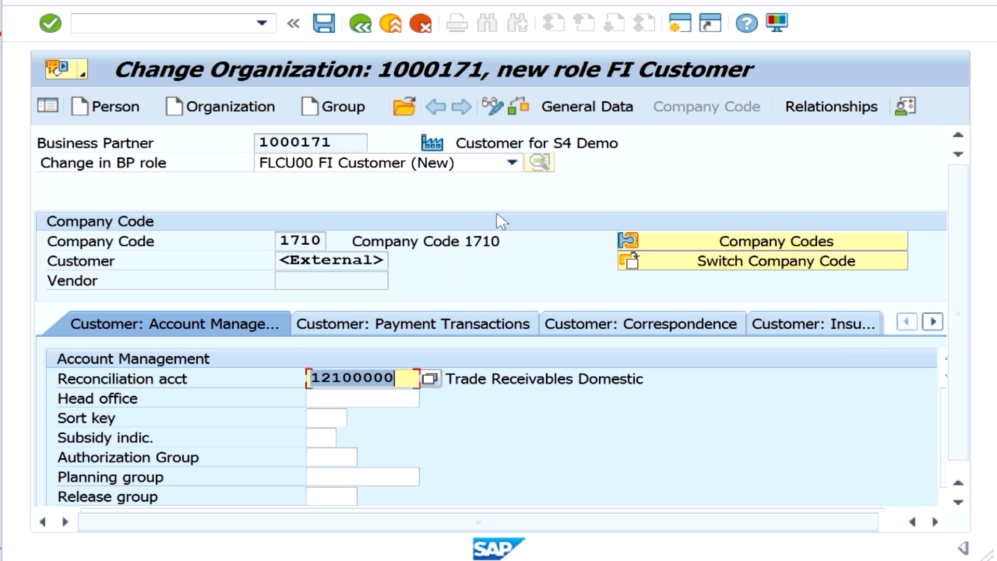
Return to the general data and fill in the standard address with country US and city chicago
{"action": "left_click", "coordinate": [518, 102]}
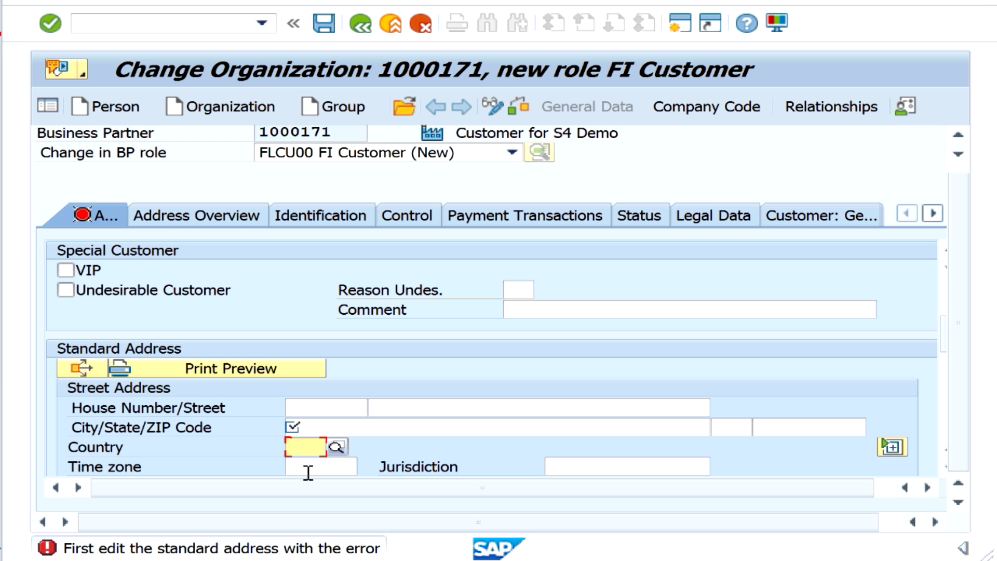
{"action": "type", "text": "us"}
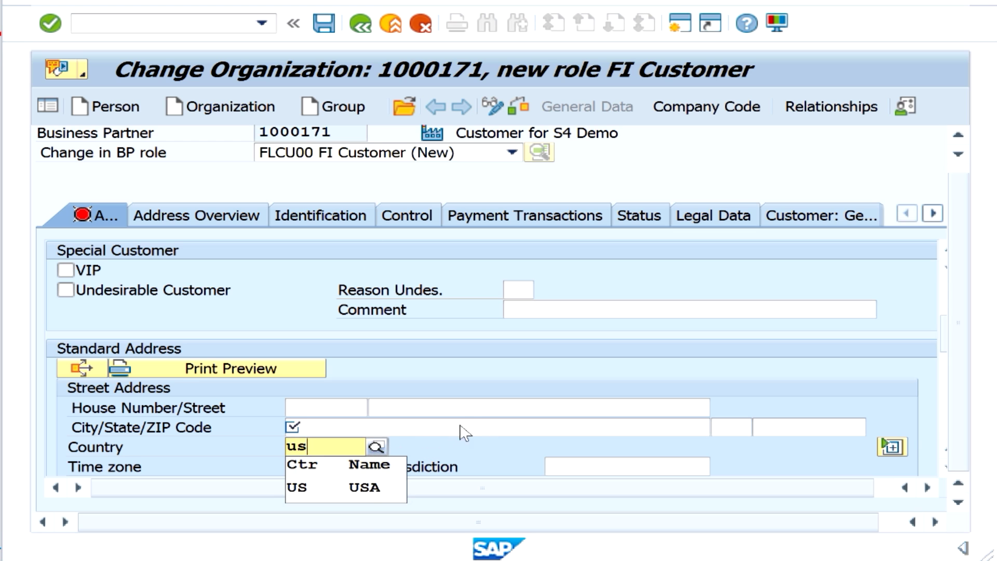
{"action": "left_click", "coordinate": [454, 426]}
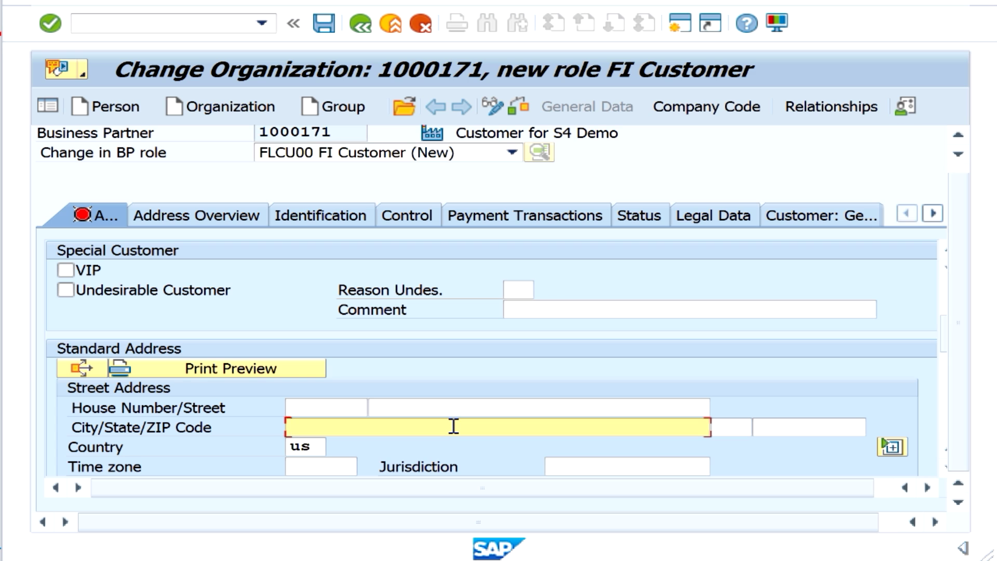
{"action": "type", "text": "go"}
{"action": "key", "text": "Return"}
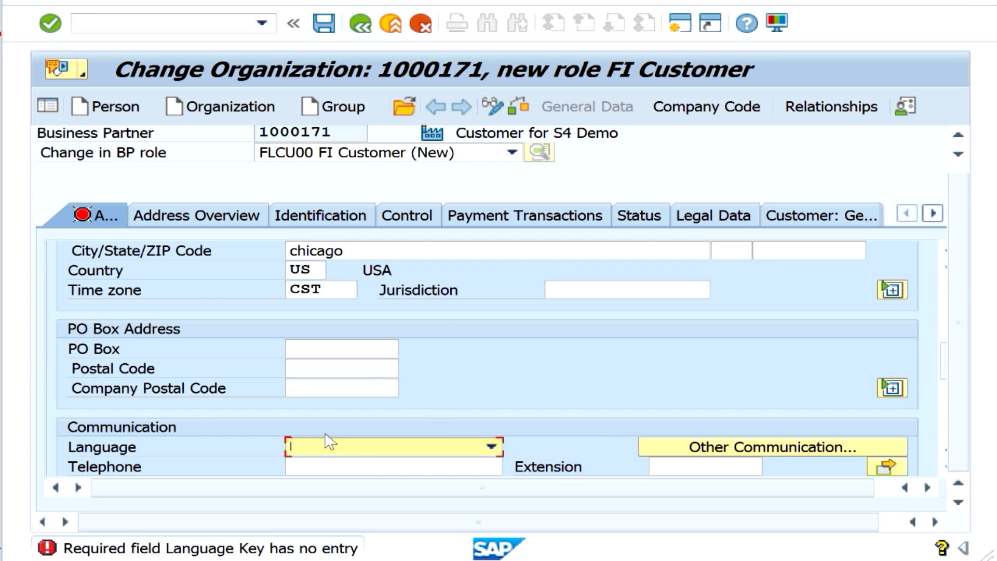
Set the communication language to EN English and return to the company code data
{"action": "type", "text": "EN English"}
{"action": "key", "text": "Return"}
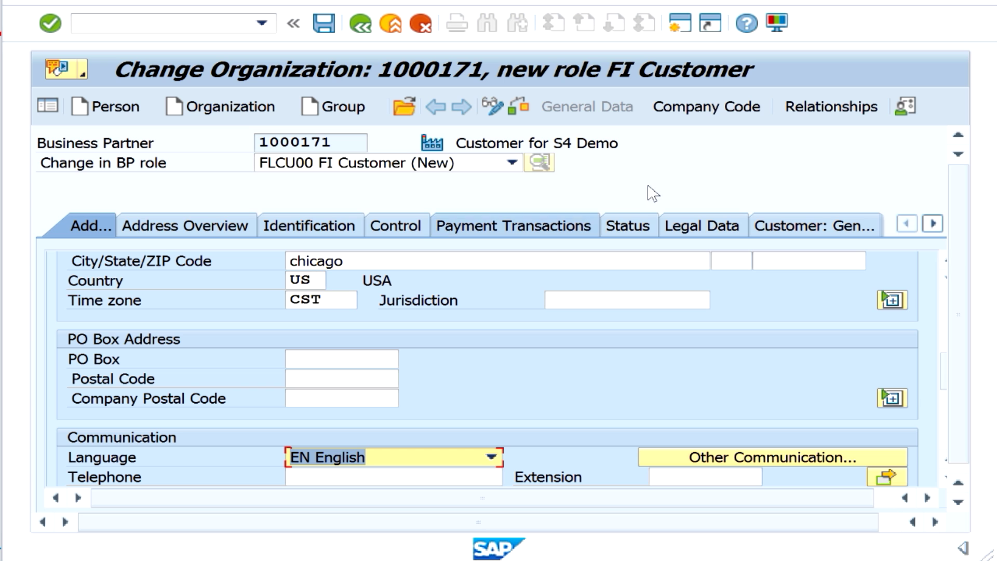
{"action": "left_click", "coordinate": [683, 116]}
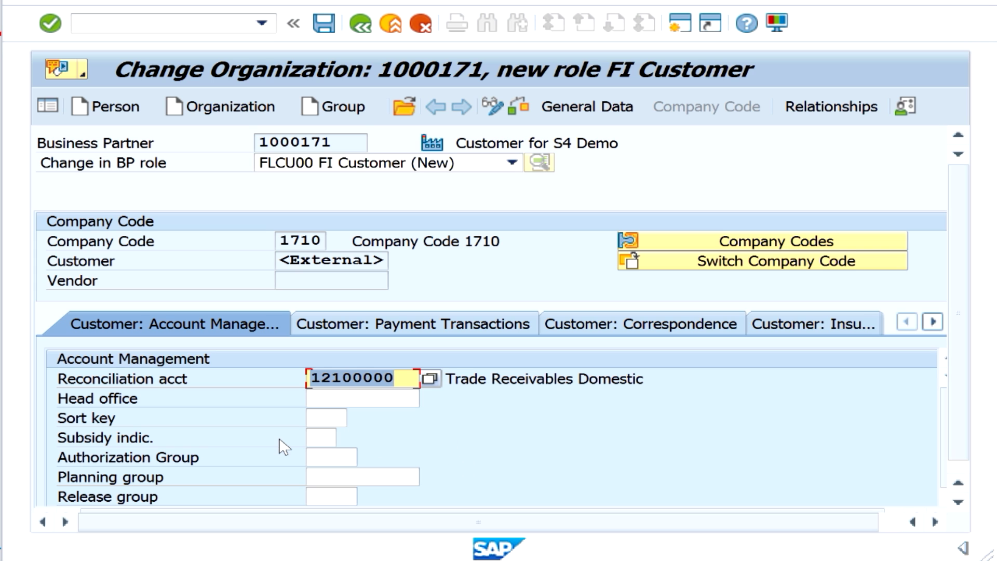
Look through the customer's account management fields and payment data fields for company code 1710
{"action": "left_click", "coordinate": [350, 403]}
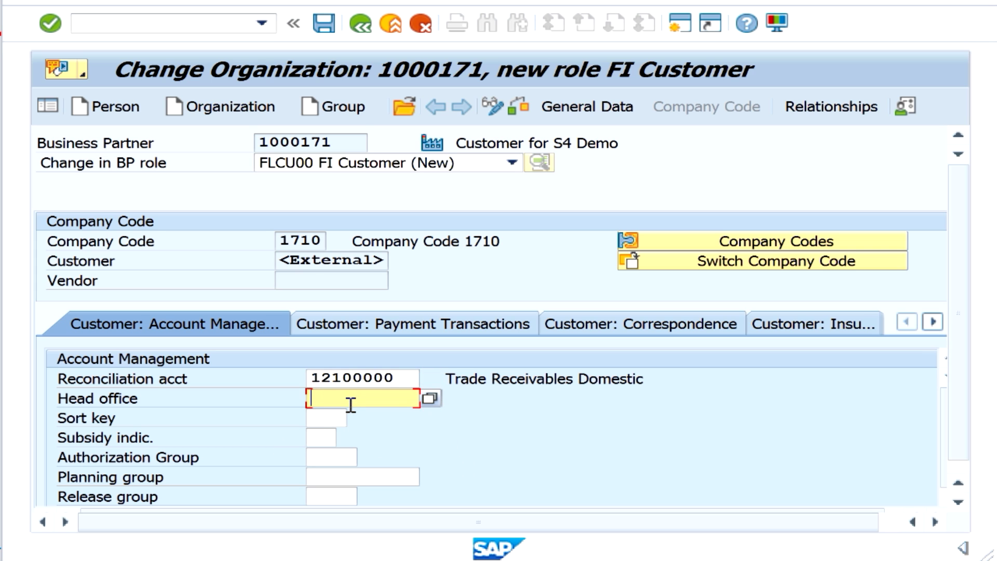
{"action": "left_click", "coordinate": [315, 423]}
{"action": "left_click", "coordinate": [328, 464]}
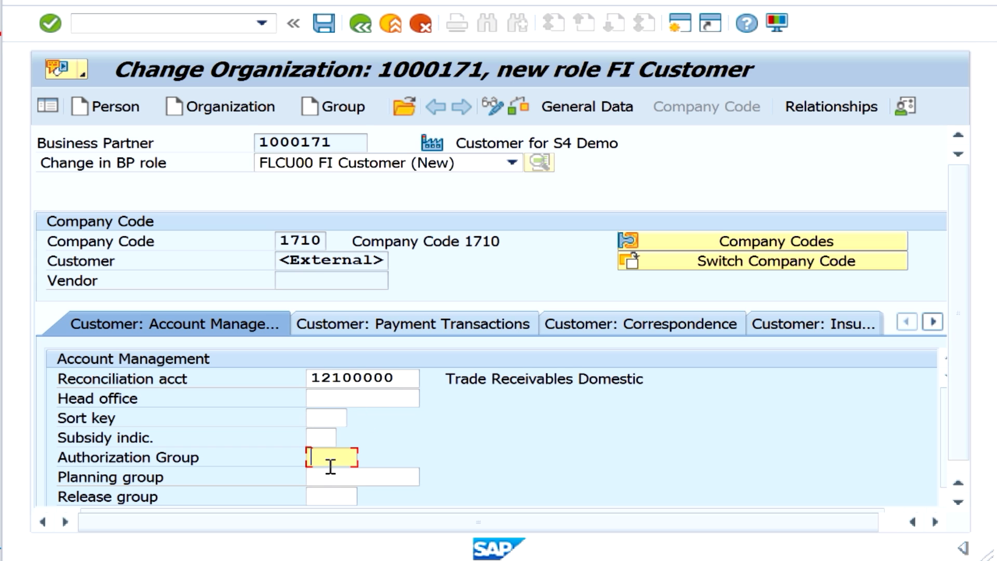
{"action": "left_click", "coordinate": [325, 474]}
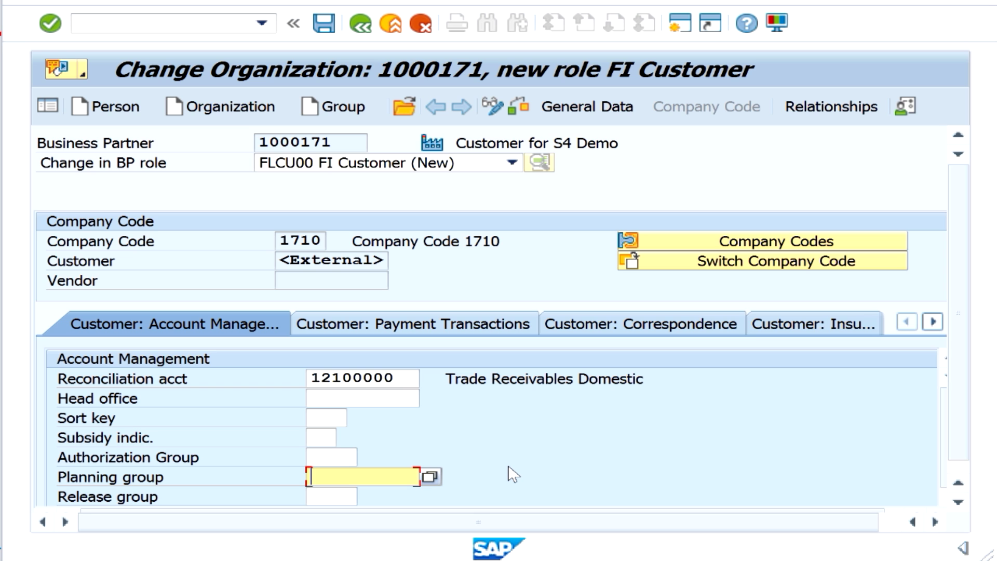
{"action": "left_click", "coordinate": [362, 325]}
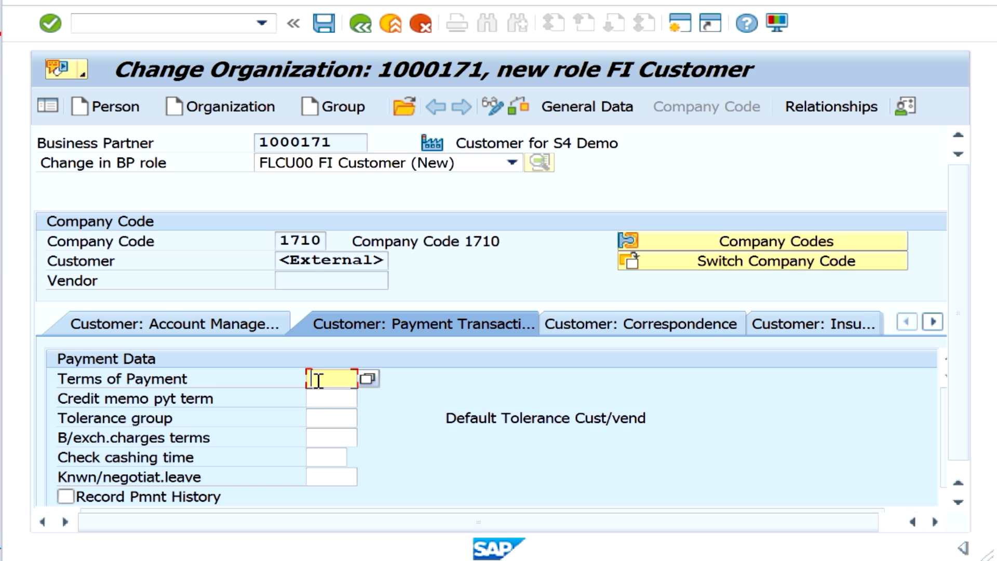
{"action": "left_click", "coordinate": [319, 399]}
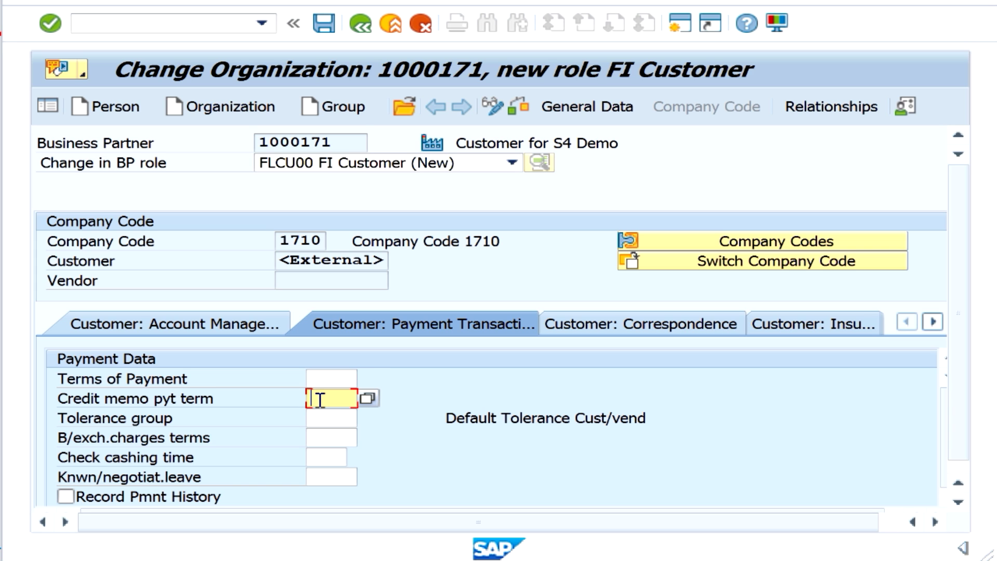
{"action": "left_click", "coordinate": [319, 425]}
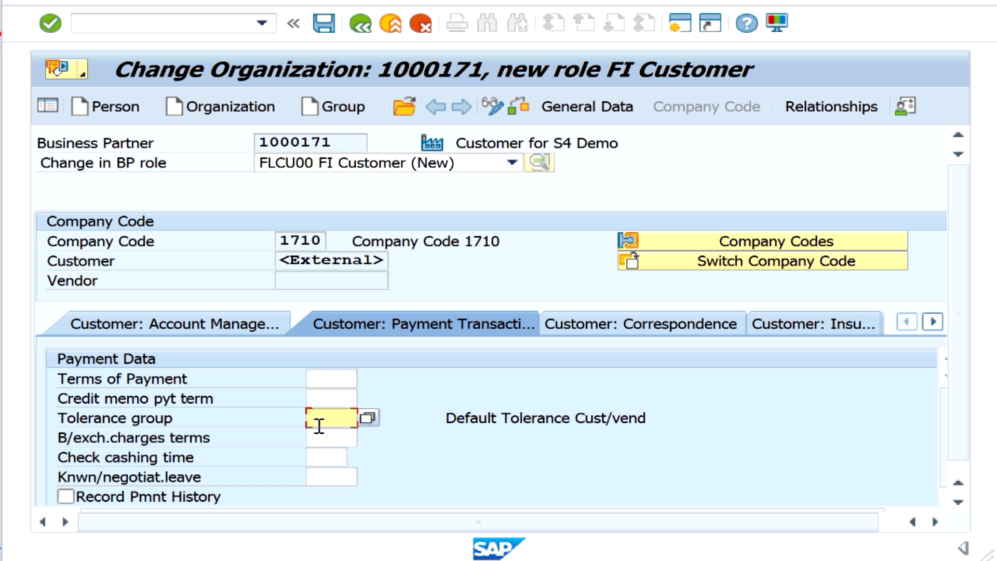
{"action": "left_click", "coordinate": [338, 377]}
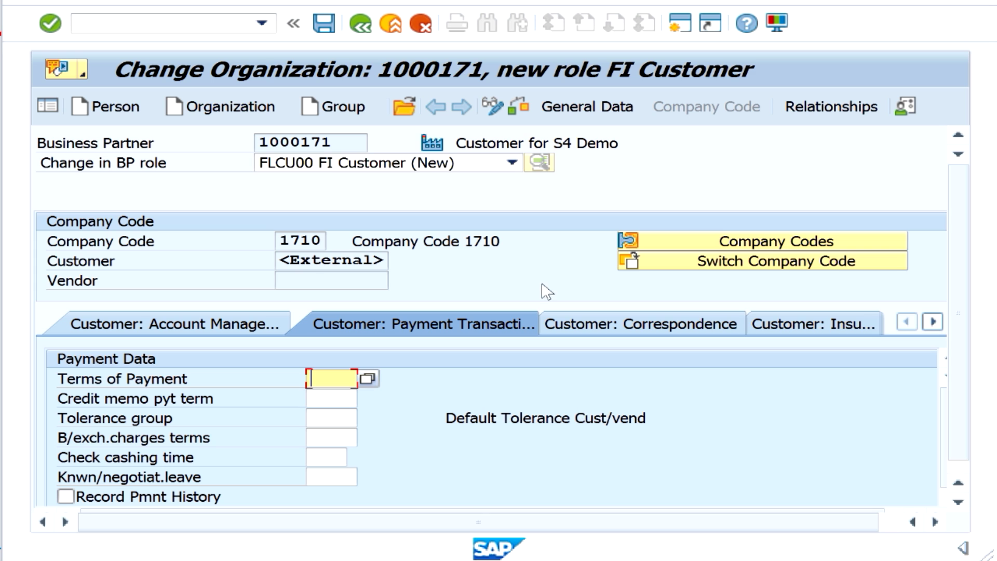
Save the FI Customer role and compare the assigned customer number with the business partner number
{"action": "left_click", "coordinate": [324, 24]}
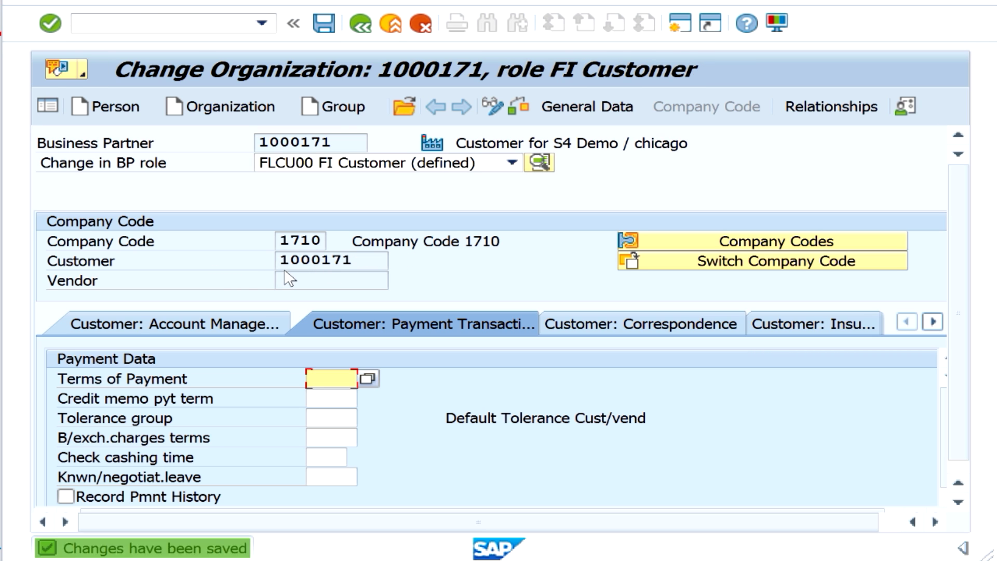
{"action": "left_click_drag", "start_coordinate": [369, 260], "coordinate": [263, 258]}
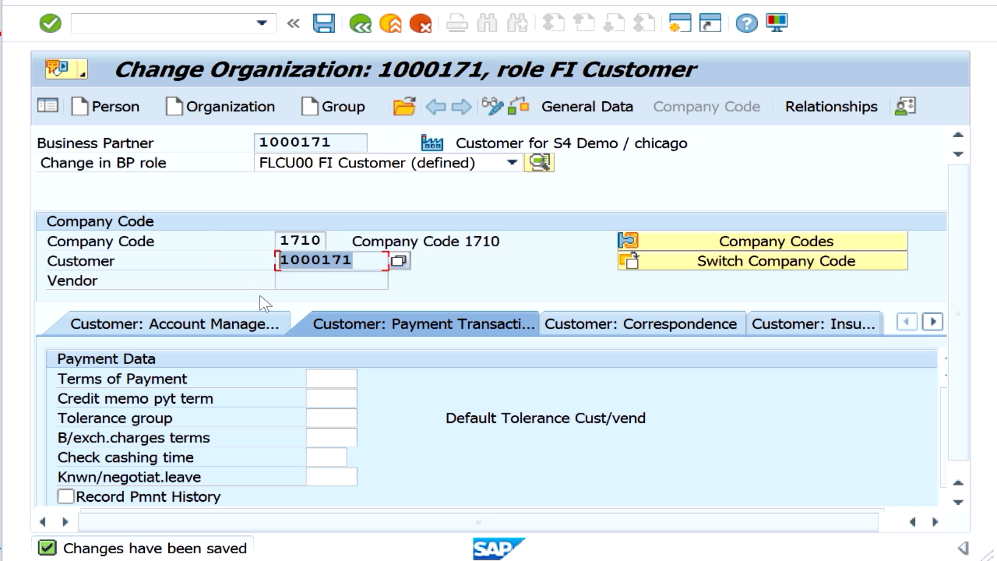
{"action": "left_click_drag", "start_coordinate": [343, 141], "coordinate": [243, 142]}
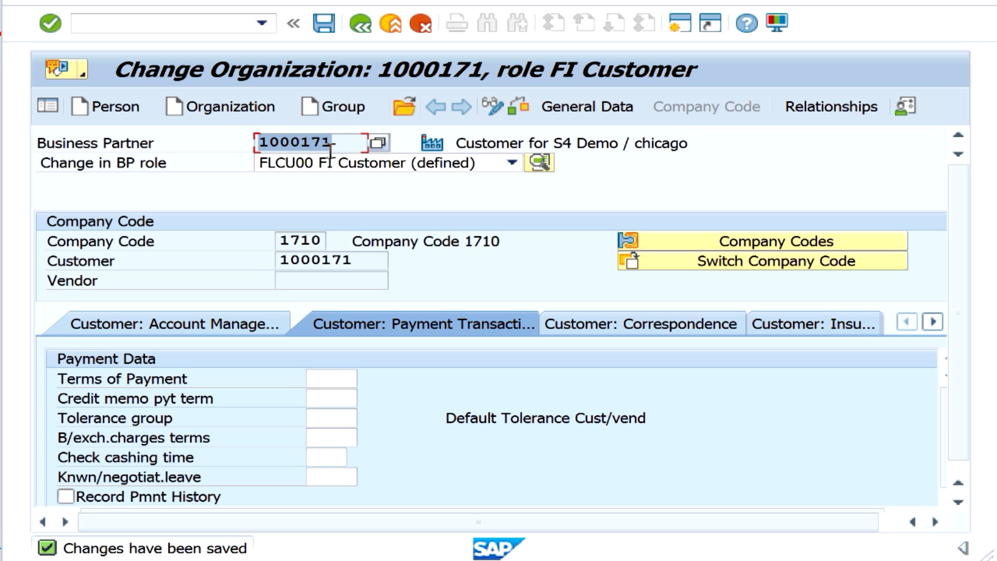
{"action": "left_click_drag", "start_coordinate": [358, 267], "coordinate": [231, 271]}
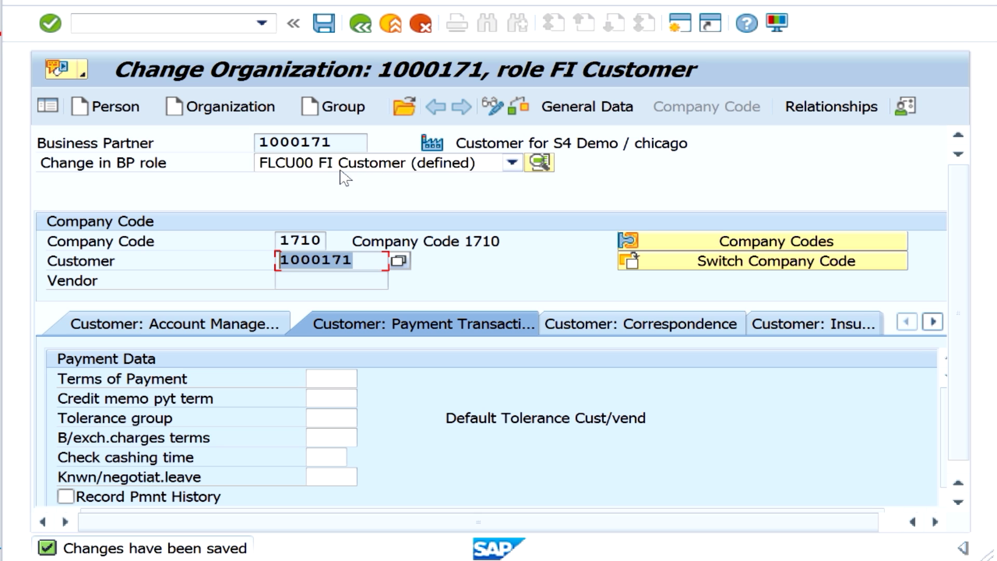
Switch the business partner's role to FLCU01 Customer
{"action": "left_click", "coordinate": [375, 167]}
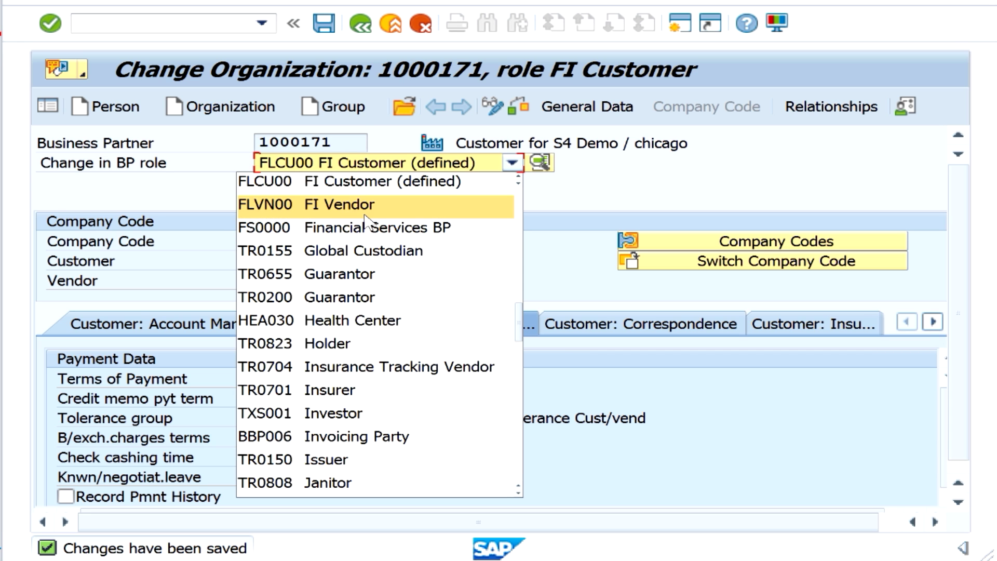
{"action": "key", "text": "c"}
{"action": "key", "text": "c"}
{"action": "key", "text": "c"}
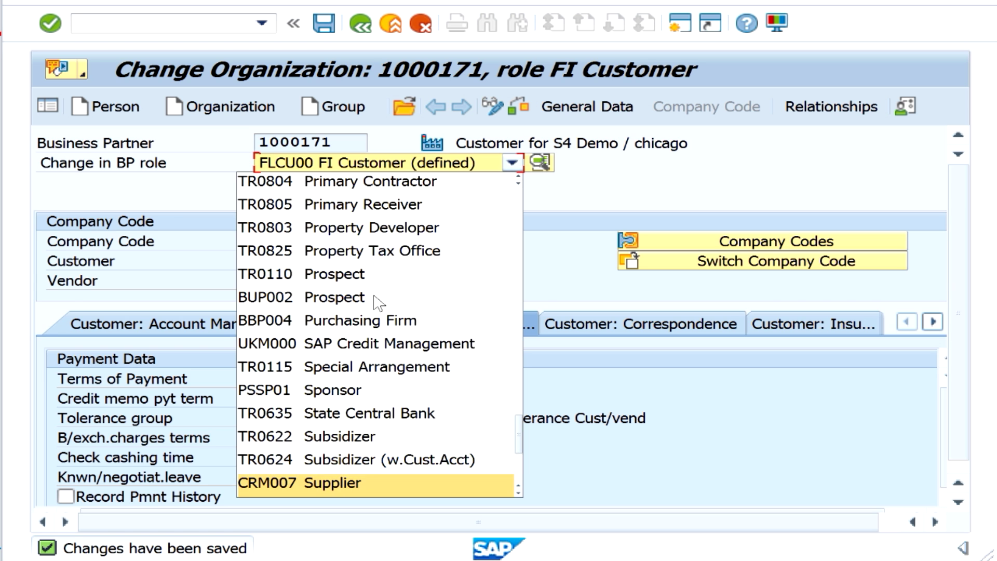
{"action": "key", "text": "c"}
{"action": "key", "text": "c"}
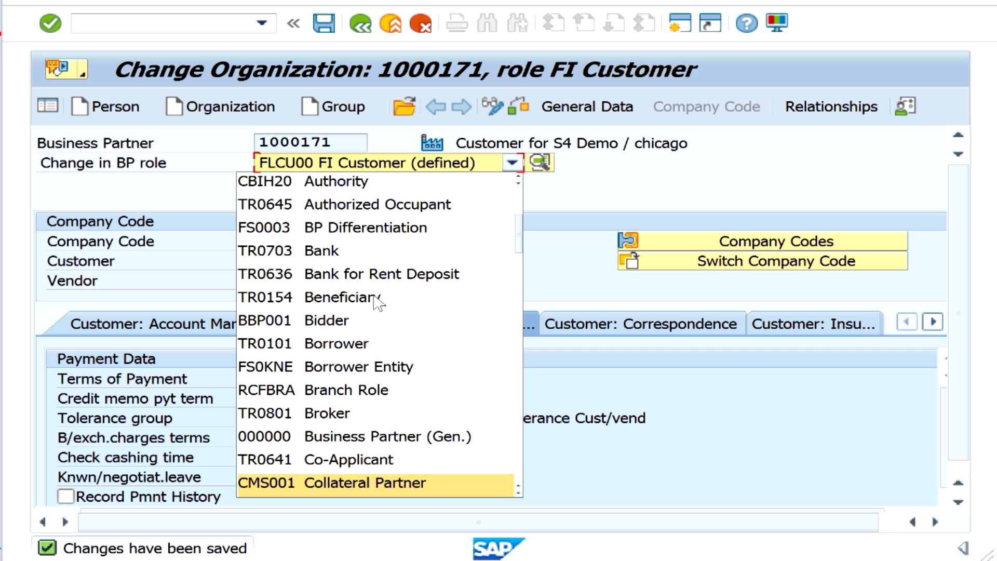
{"action": "key", "text": "f"}
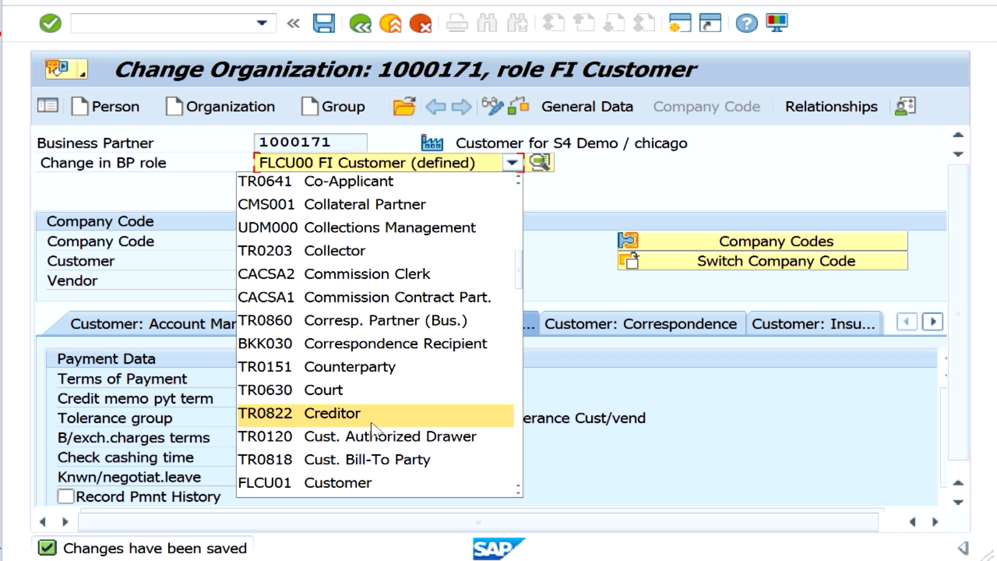
{"action": "left_click", "coordinate": [279, 483]}
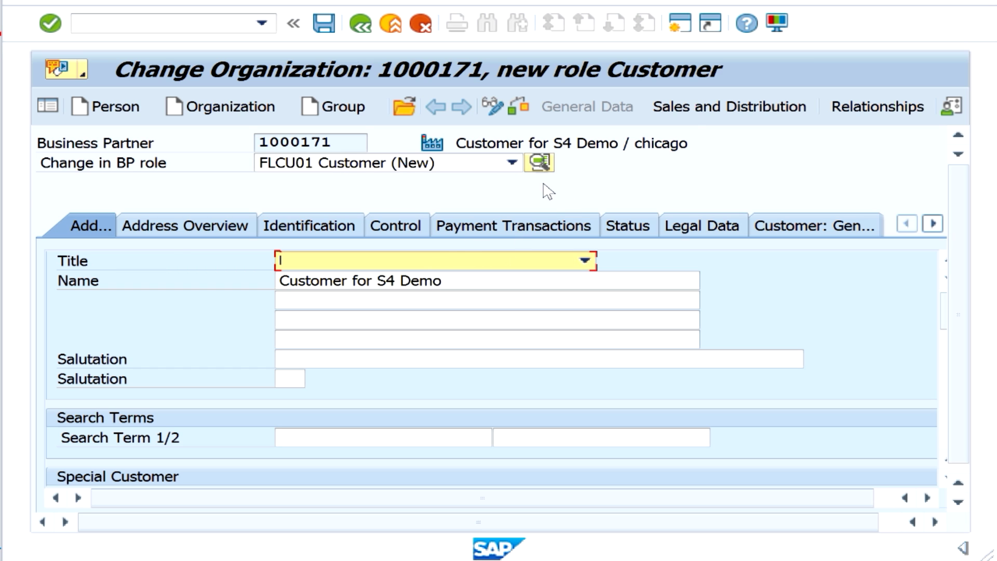
Assign the customer to the sales area with sales organization 1710, distribution channel 10 and division 00, and save
{"action": "left_click", "coordinate": [692, 110]}
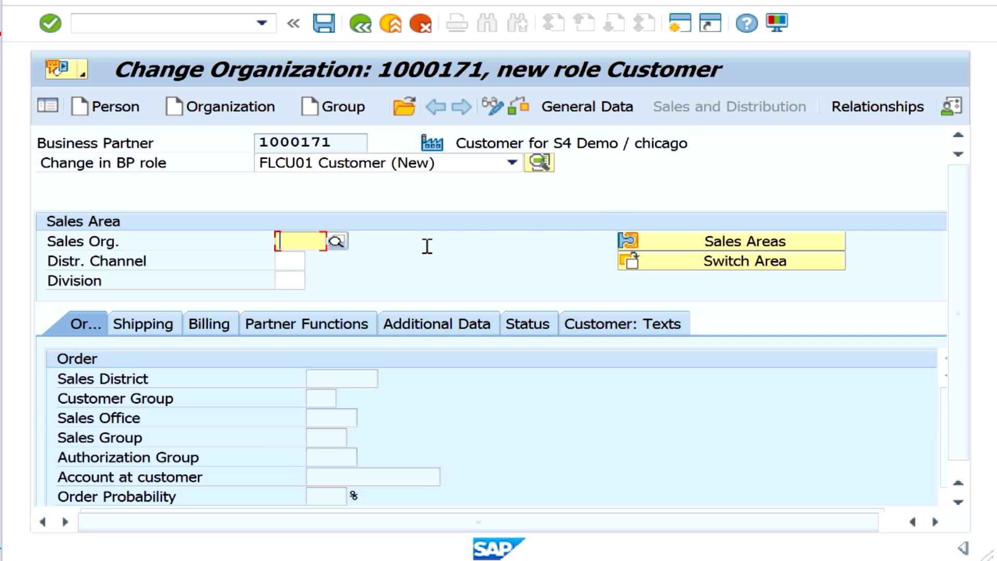
{"action": "type", "text": "1710"}
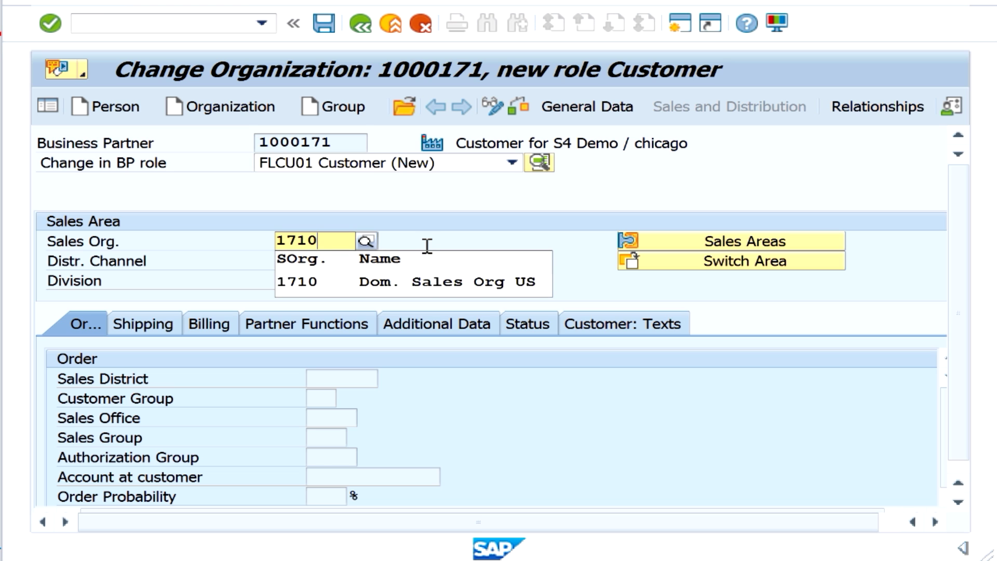
{"action": "left_click", "coordinate": [314, 282]}
{"action": "left_click", "coordinate": [295, 260]}
{"action": "type", "text": "10"}
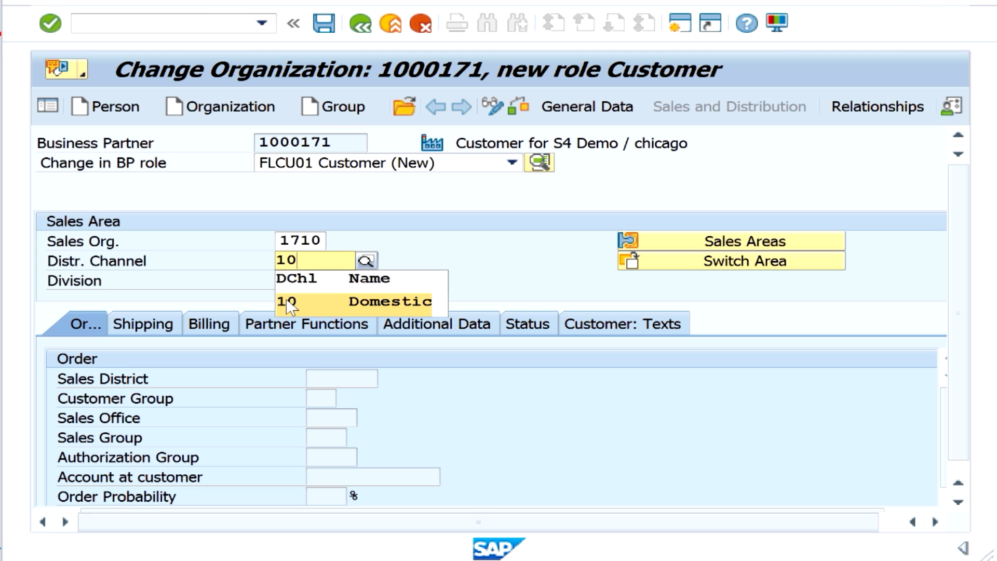
{"action": "left_click", "coordinate": [286, 300]}
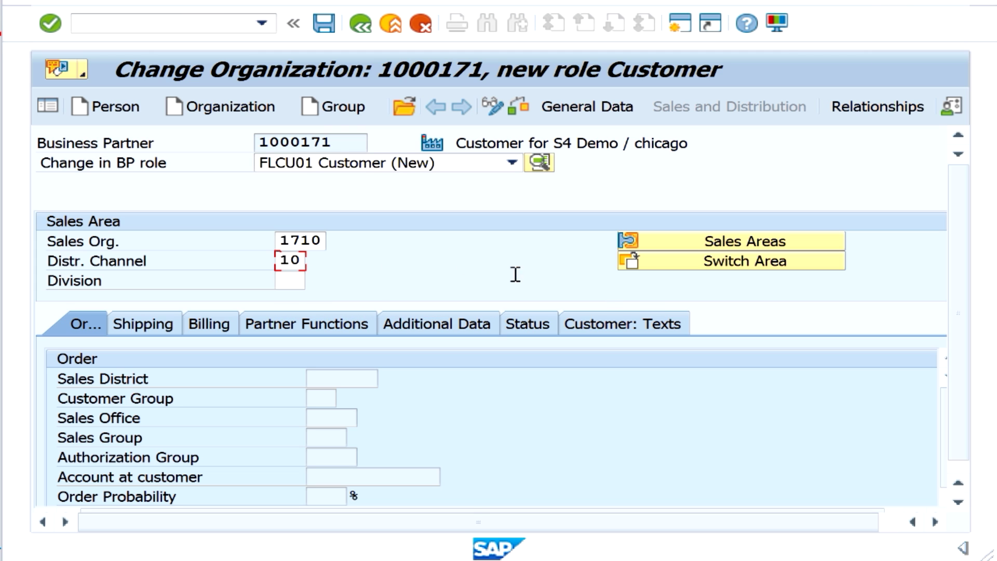
{"action": "left_click", "coordinate": [283, 280]}
{"action": "type", "text": "0"}
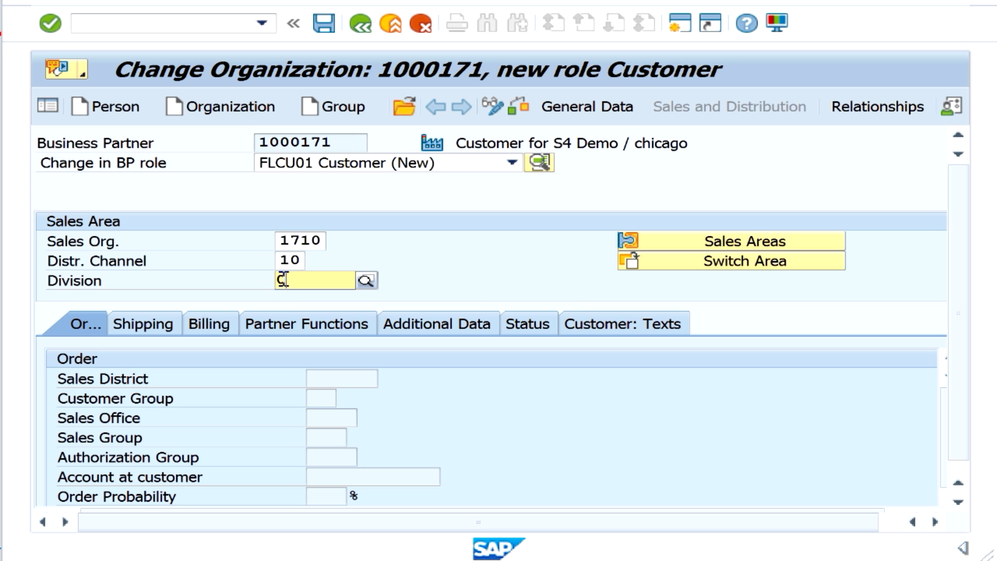
{"action": "type", "text": "0"}
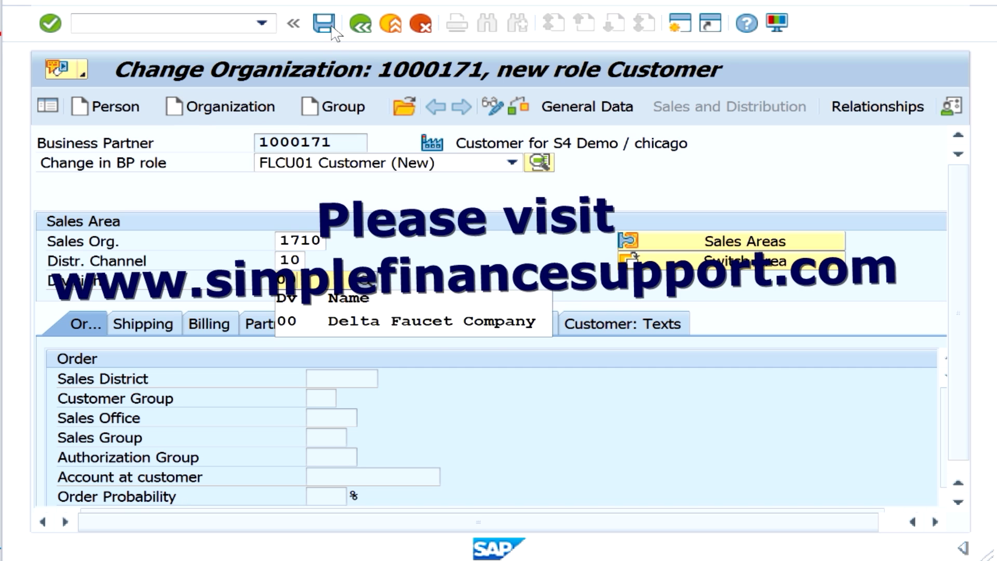
{"action": "left_click", "coordinate": [335, 31]}
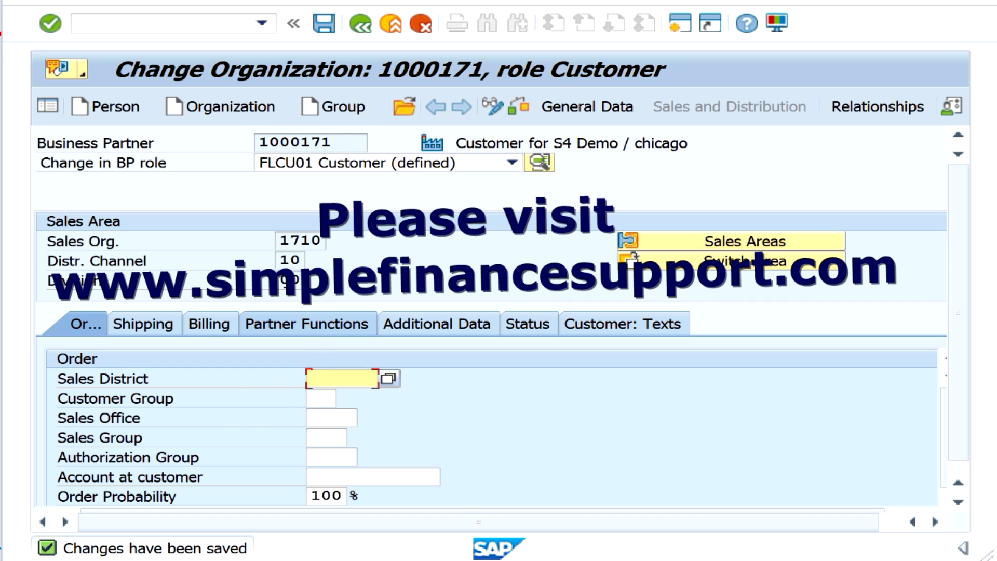
Review the sales area's billing, order and partner functions data, and save the business partner again
{"action": "left_click", "coordinate": [213, 324]}
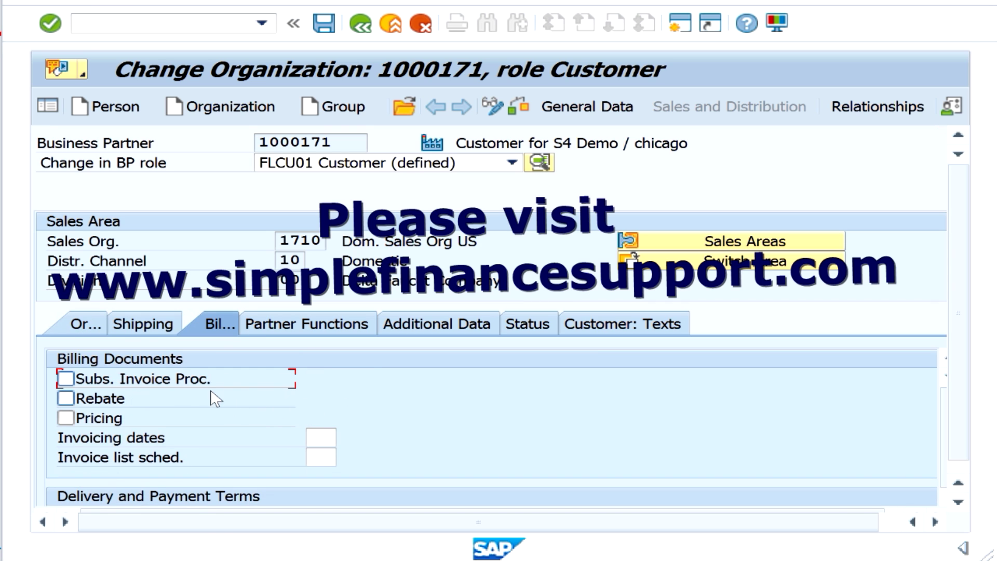
{"action": "left_click", "coordinate": [82, 327]}
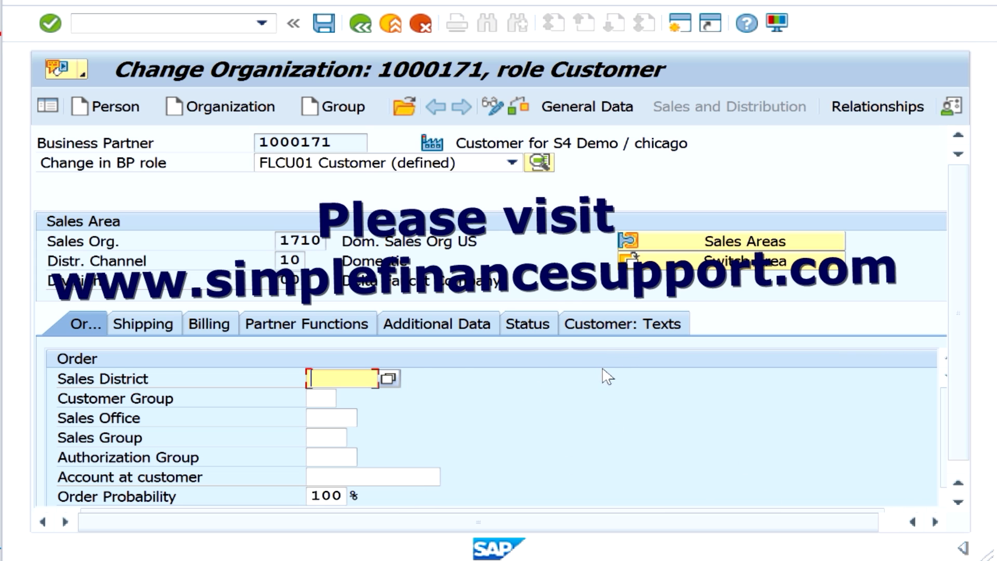
{"action": "left_click", "coordinate": [324, 328]}
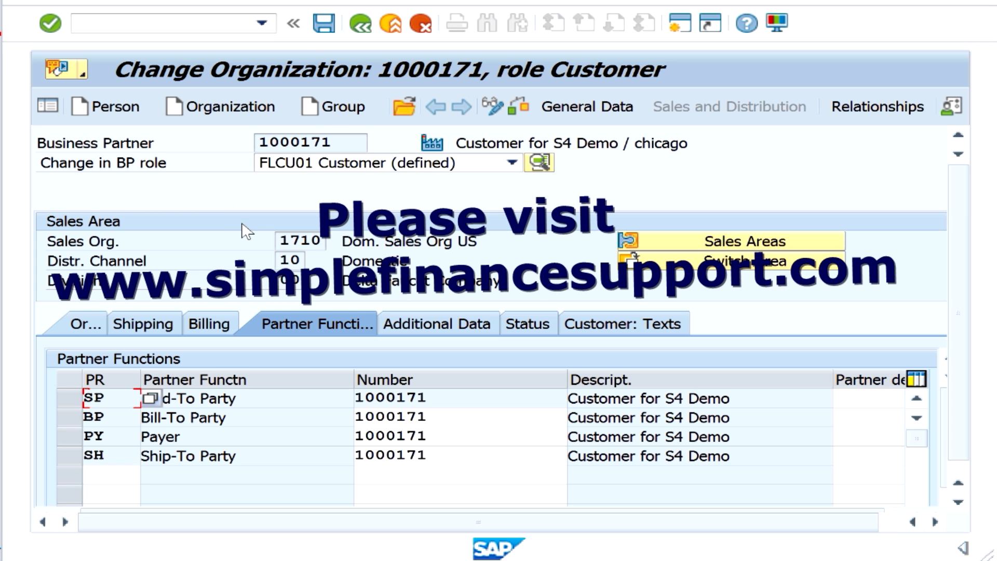
{"action": "left_click", "coordinate": [325, 26]}
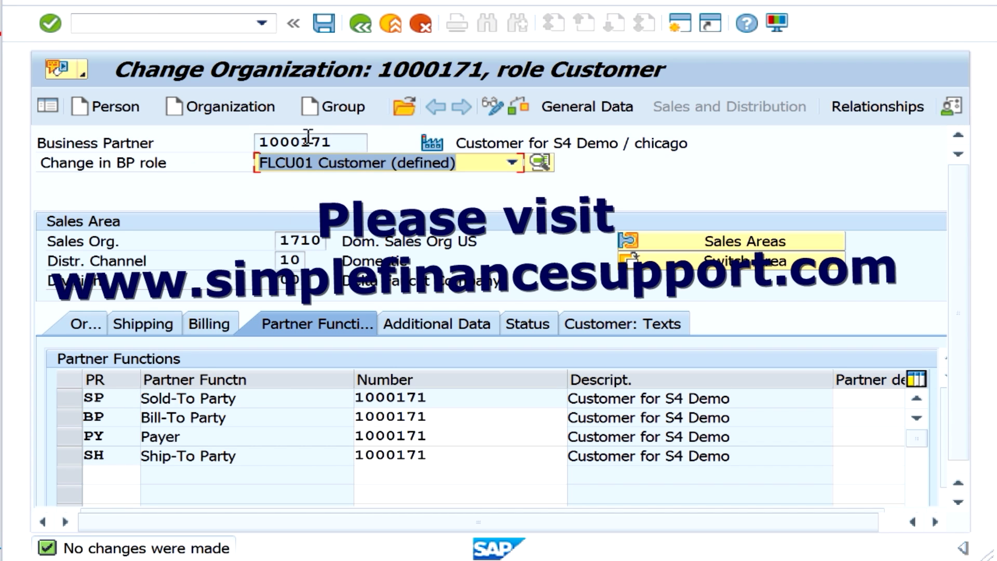
Change the business partner's role back to FLCU00 FI Customer
{"action": "left_click", "coordinate": [357, 166]}
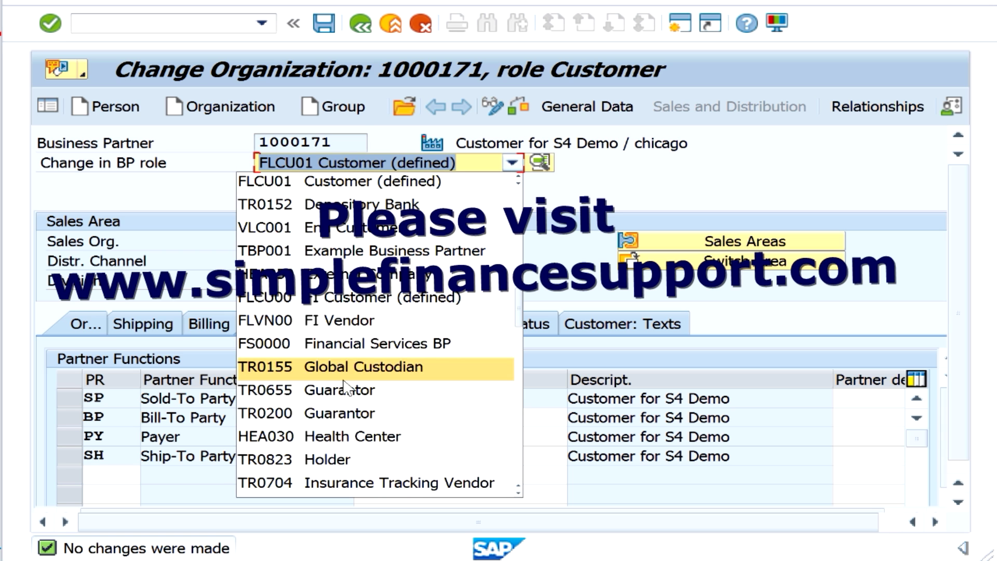
{"action": "left_click", "coordinate": [340, 301]}
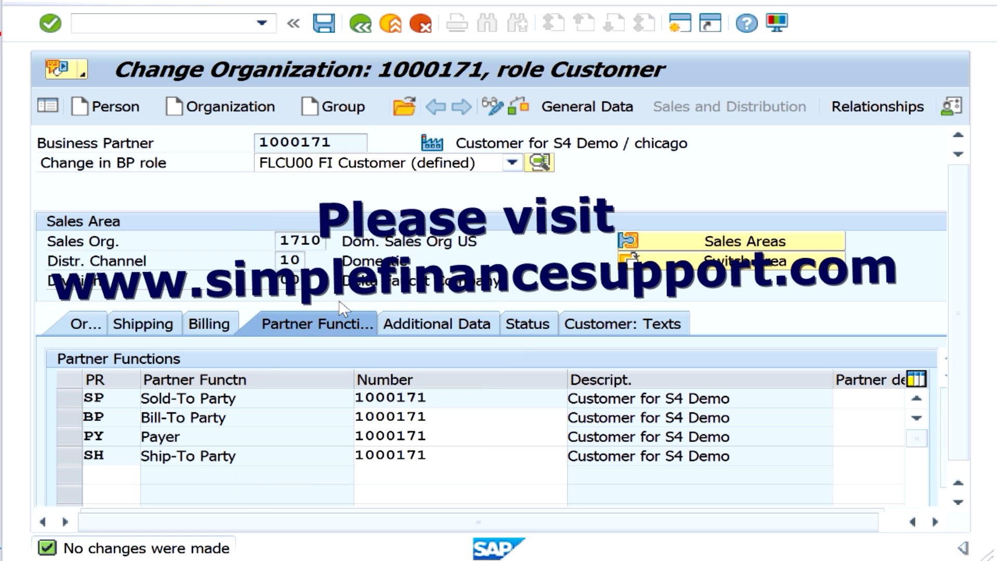